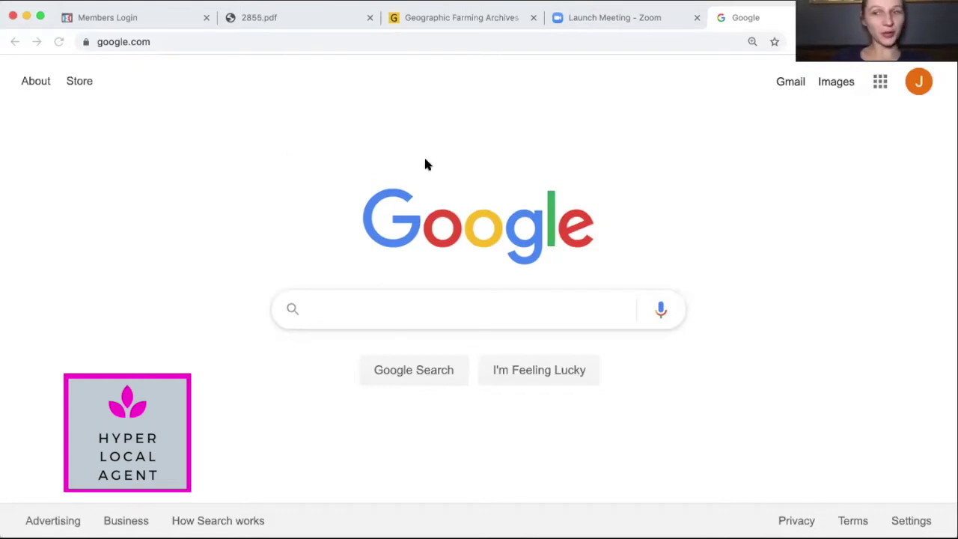
# Step: Launch Google Maps from the Google apps grid in Chrome
pyautogui.click(889, 88)
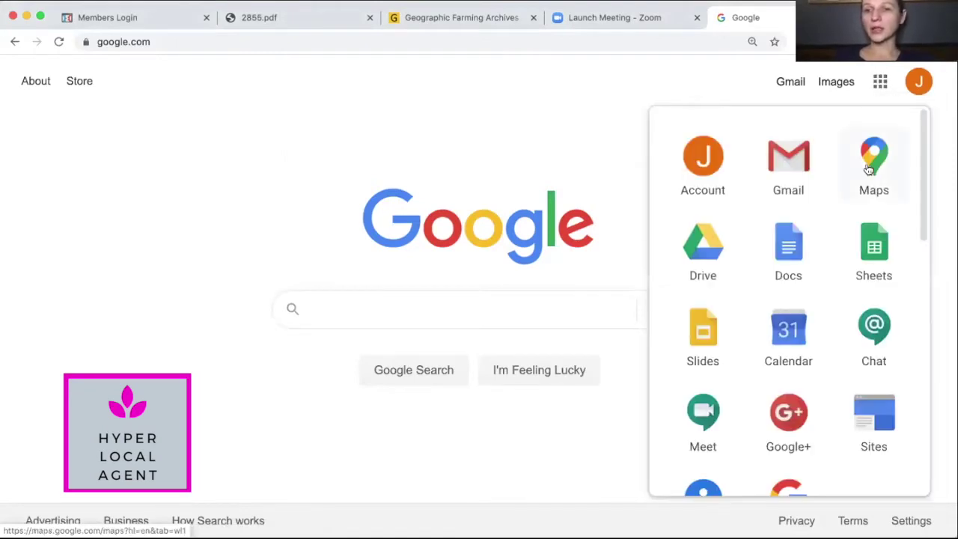
pyautogui.click(868, 170)
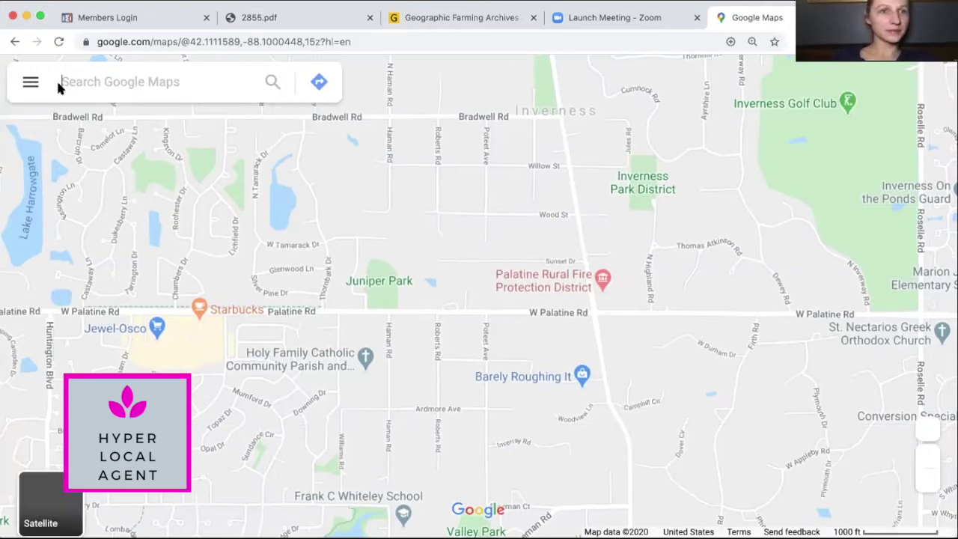
# Step: Open the Google Maps main menu and go to Your places for saved maps
pyautogui.click(60, 86)
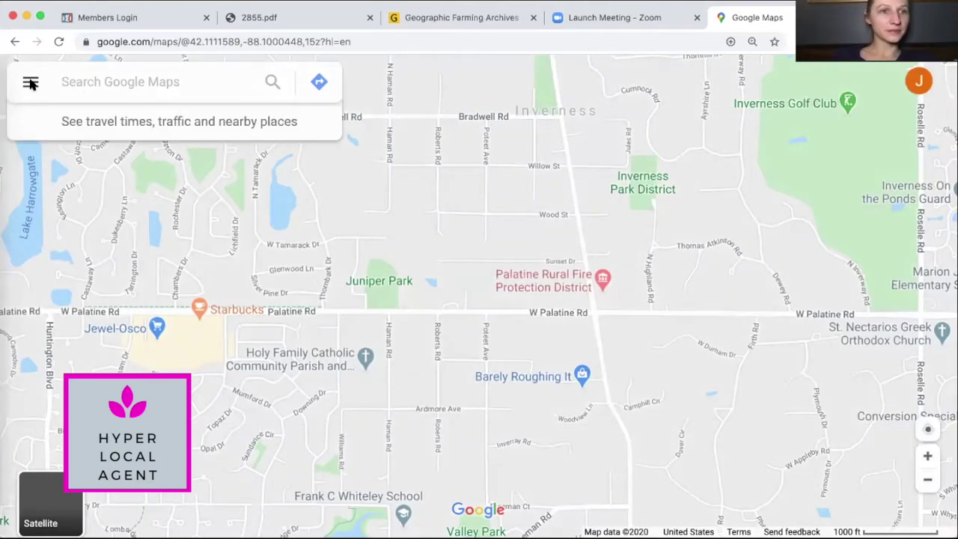
pyautogui.click(30, 84)
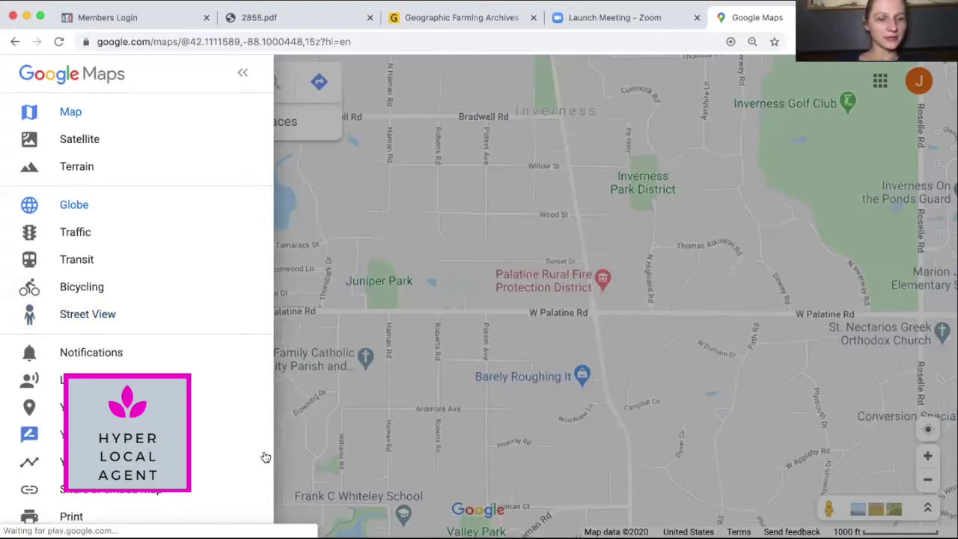
pyautogui.moveTo(264, 455); pyautogui.dragTo(250, 518)
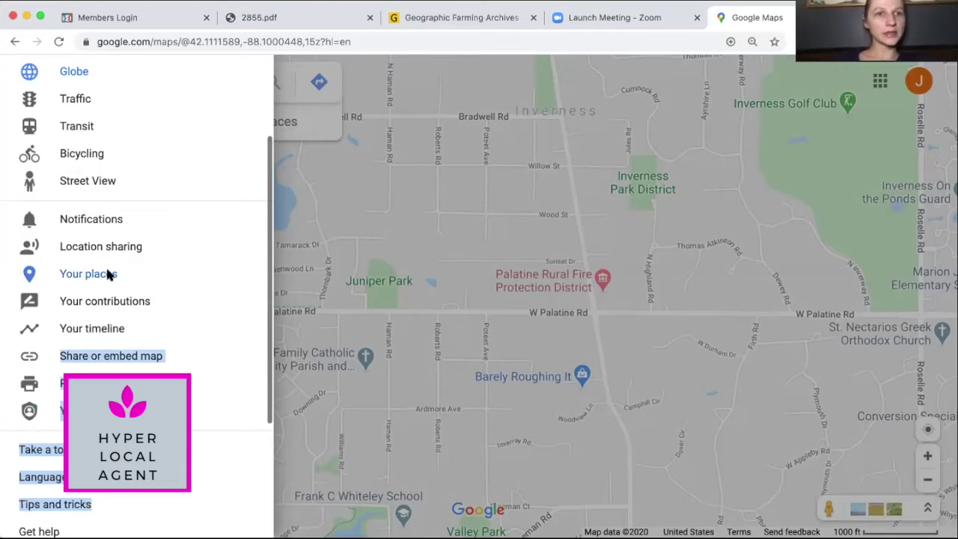
pyautogui.click(108, 274)
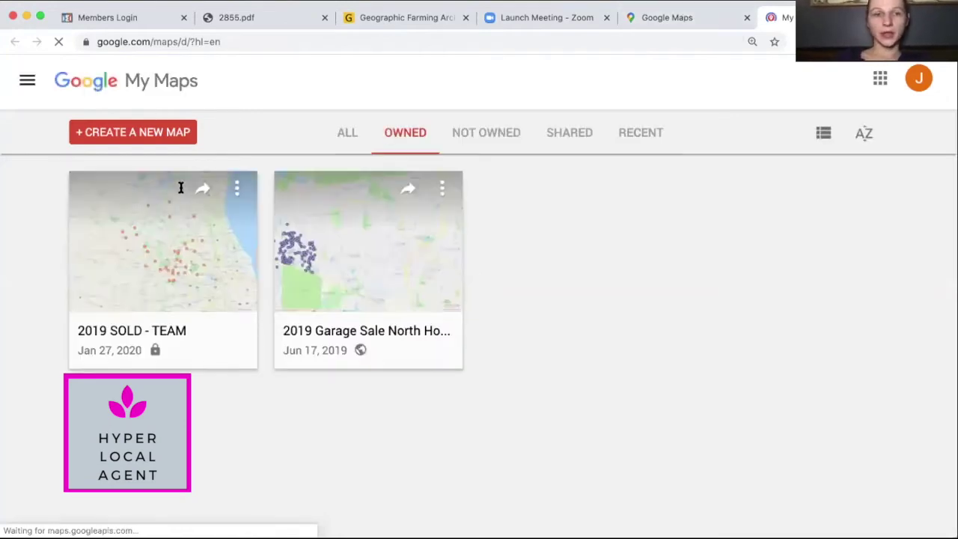
# Step: Create a new untitled map with an empty layer
pyautogui.click(120, 133)
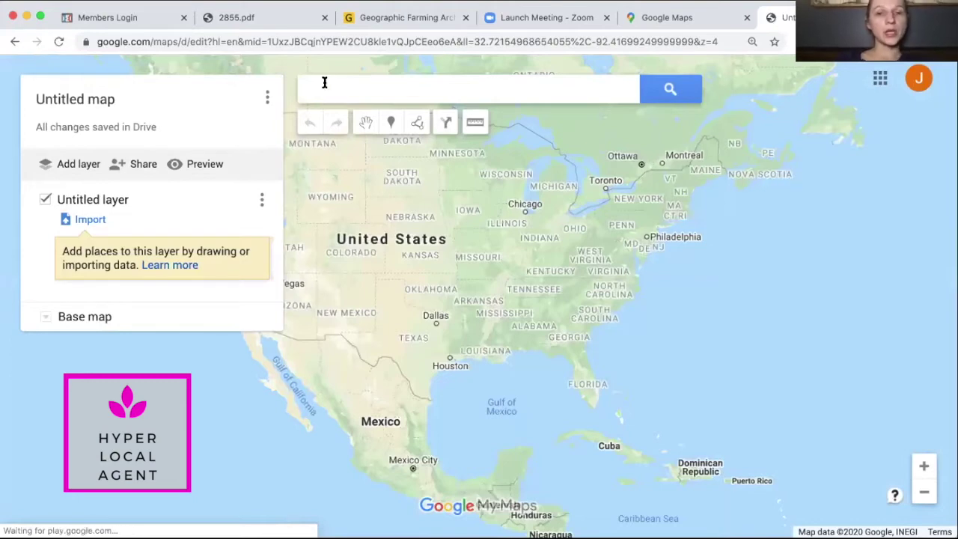
pyautogui.click(324, 82)
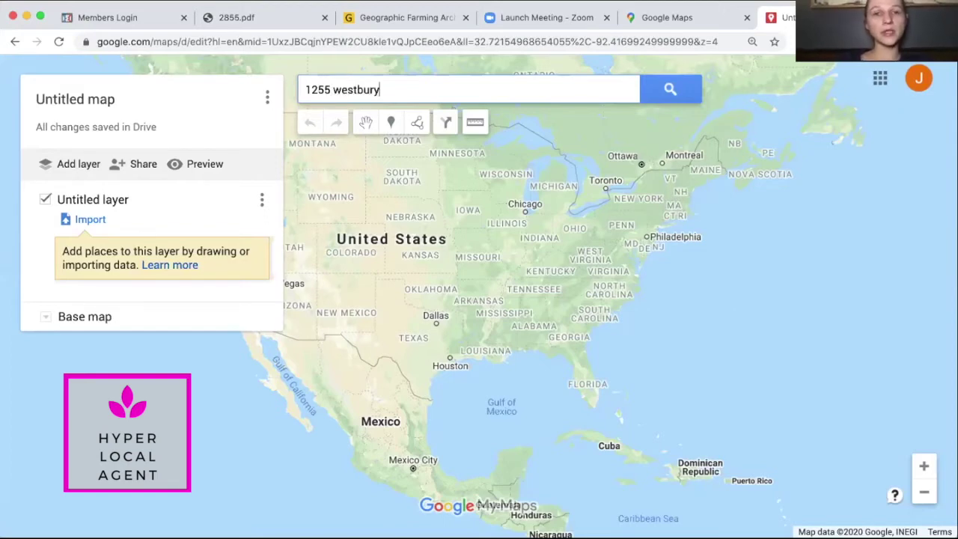
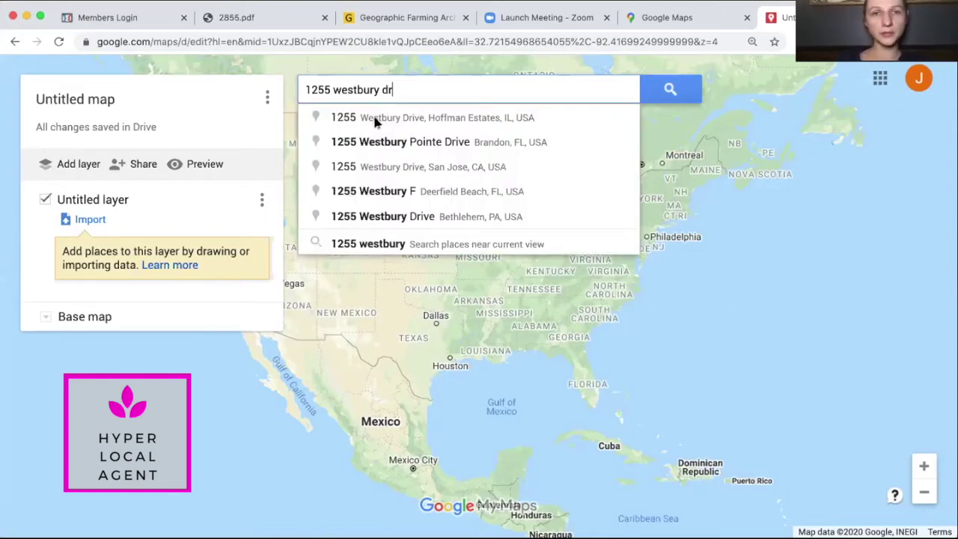
pyautogui.press('super+a')
pyautogui.press('BackSpace')
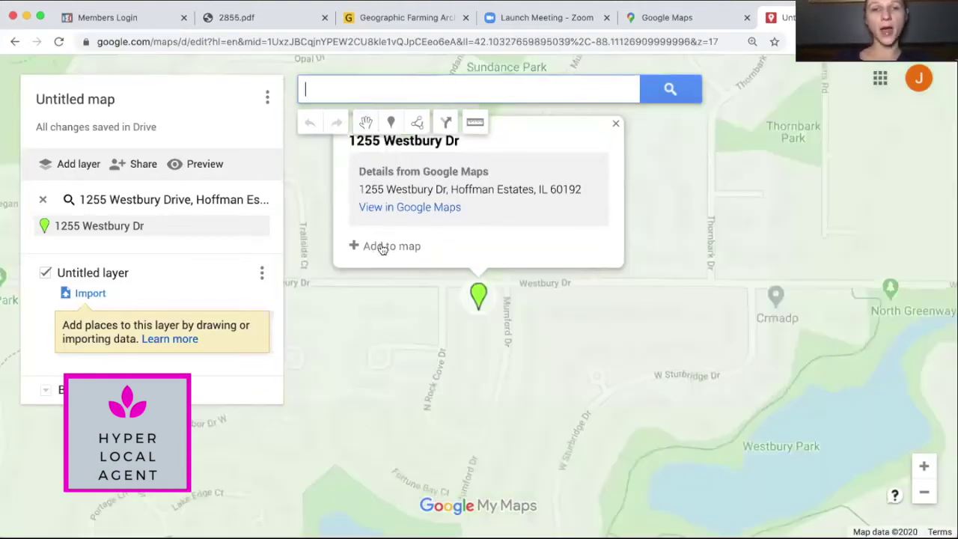
pyautogui.click(381, 248)
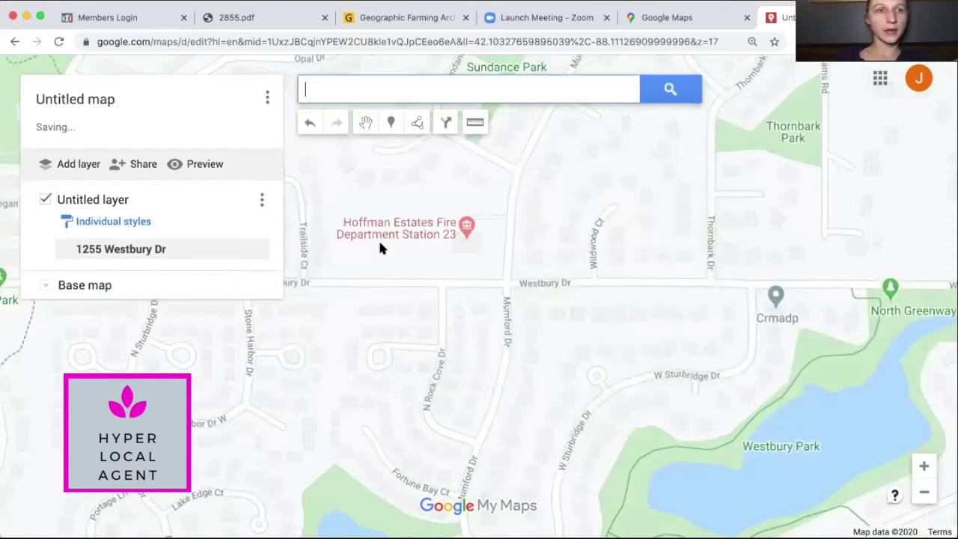
pyautogui.click(81, 252)
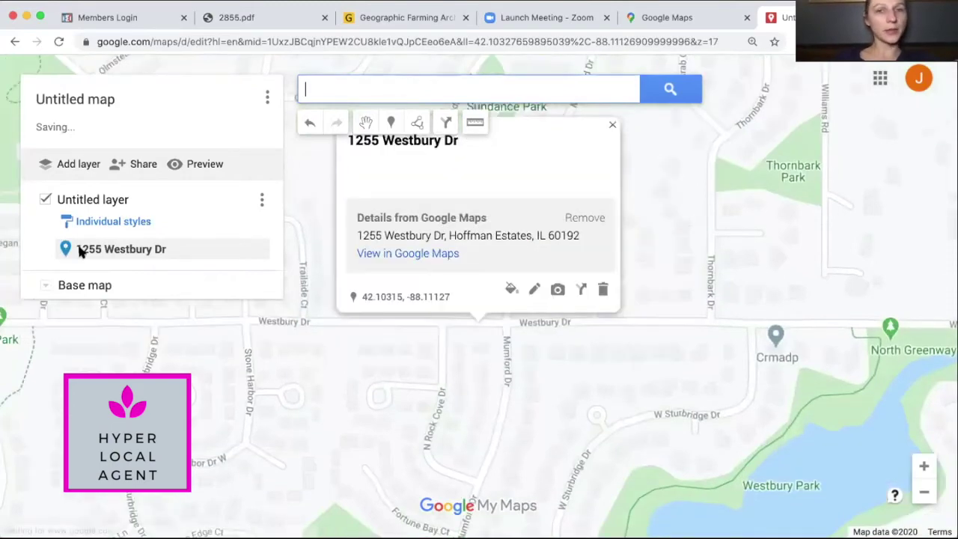
pyautogui.click(346, 91)
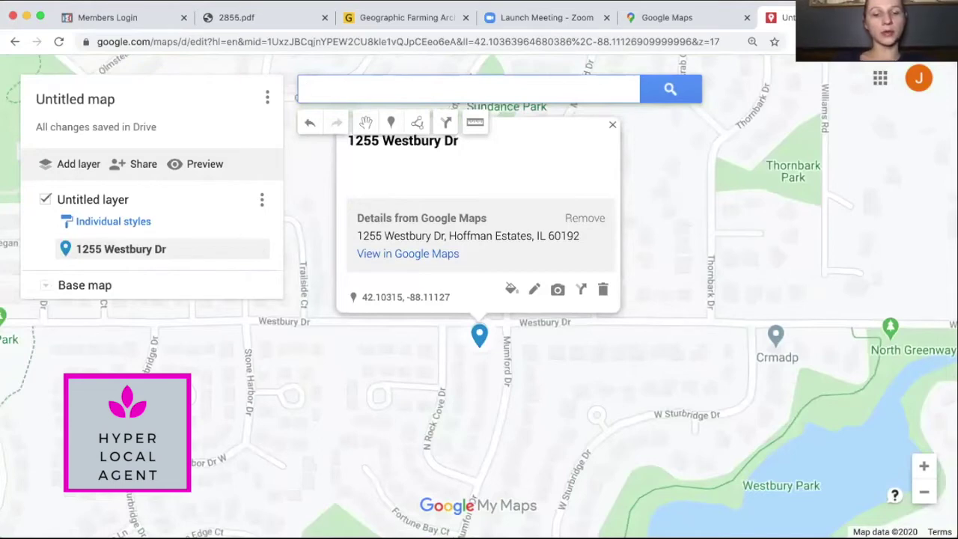
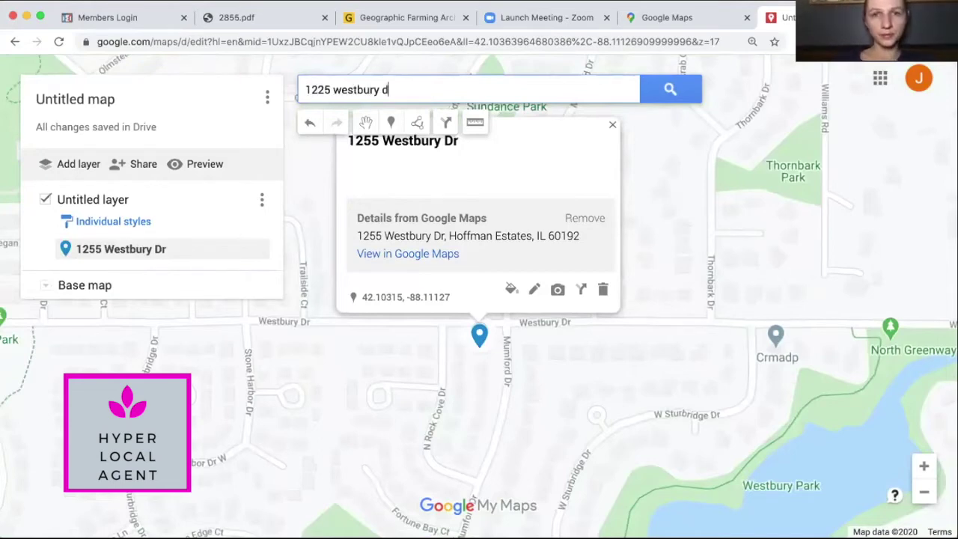
pyautogui.hotkey('ctrl', 'a')
pyautogui.press('BackSpace')
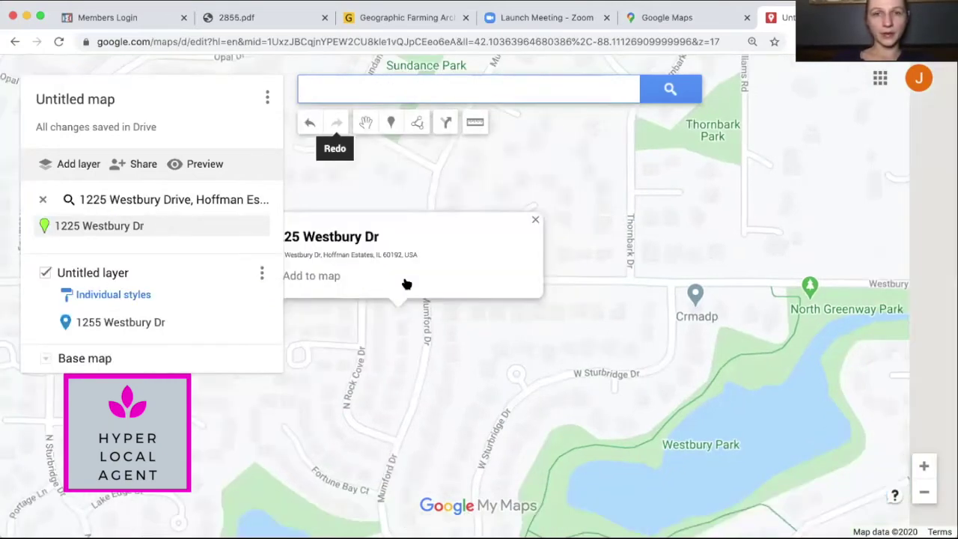
pyautogui.click(406, 284)
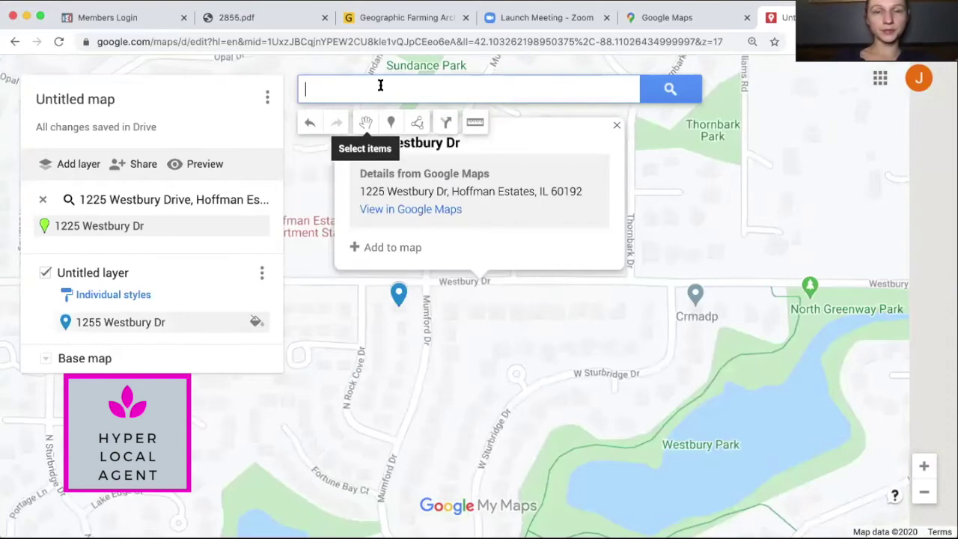
pyautogui.click(380, 85)
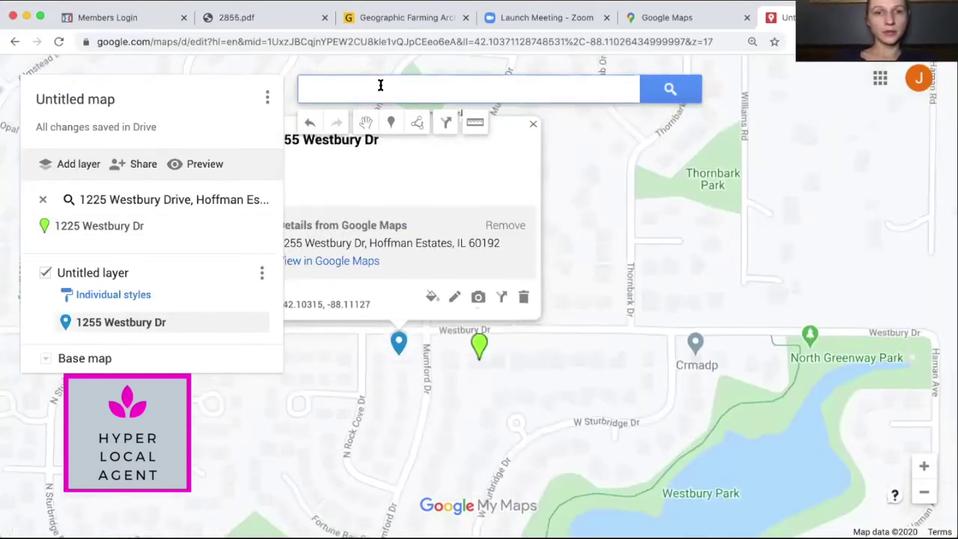
pyautogui.click(479, 350)
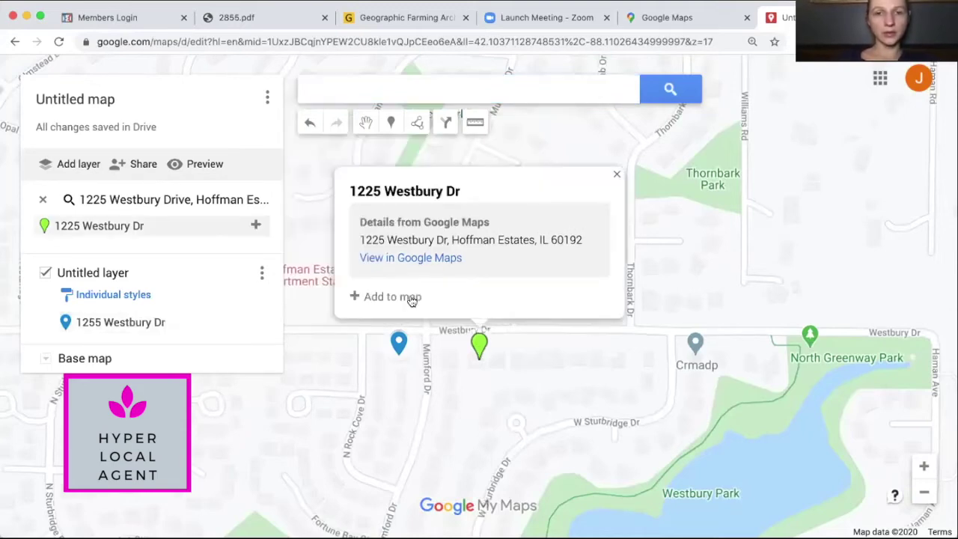
pyautogui.click(411, 297)
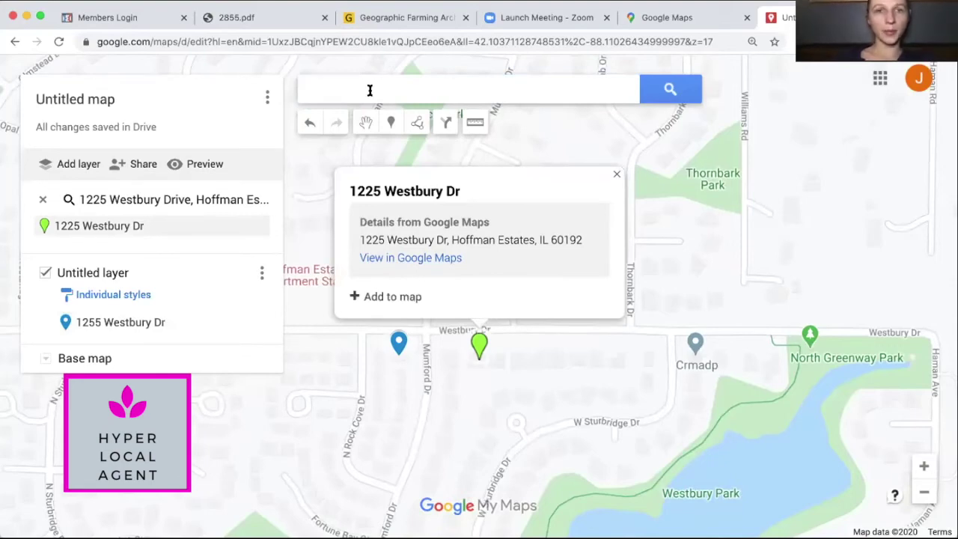
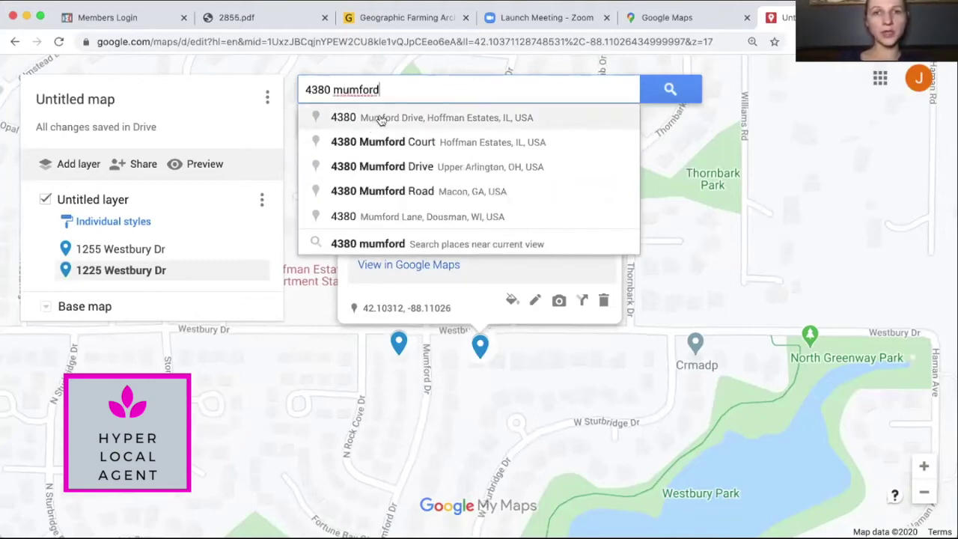
pyautogui.click(380, 118)
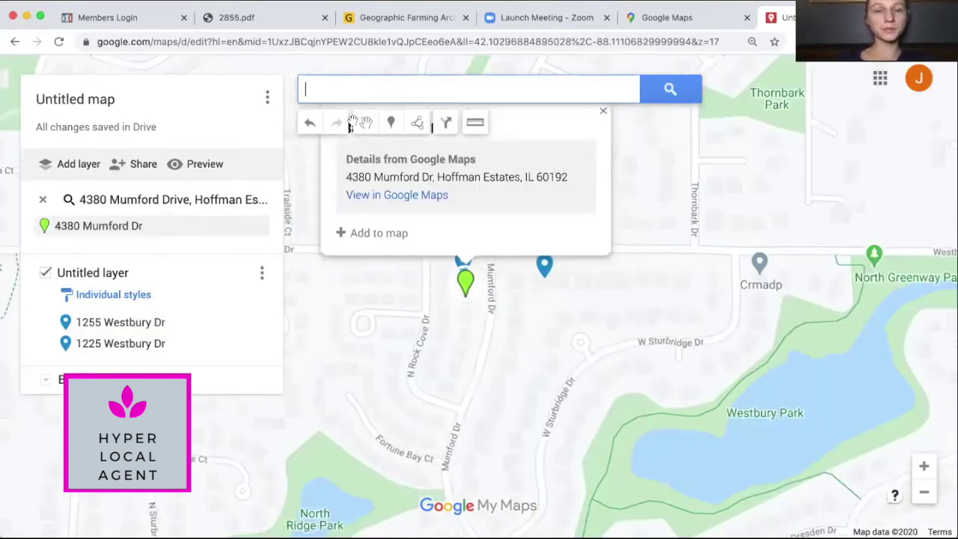
# Step: Search 'thornbark' and pin Thornbark Drive as the layer's third place
pyautogui.click(358, 120)
pyautogui.click(355, 89)
pyautogui.write('th')
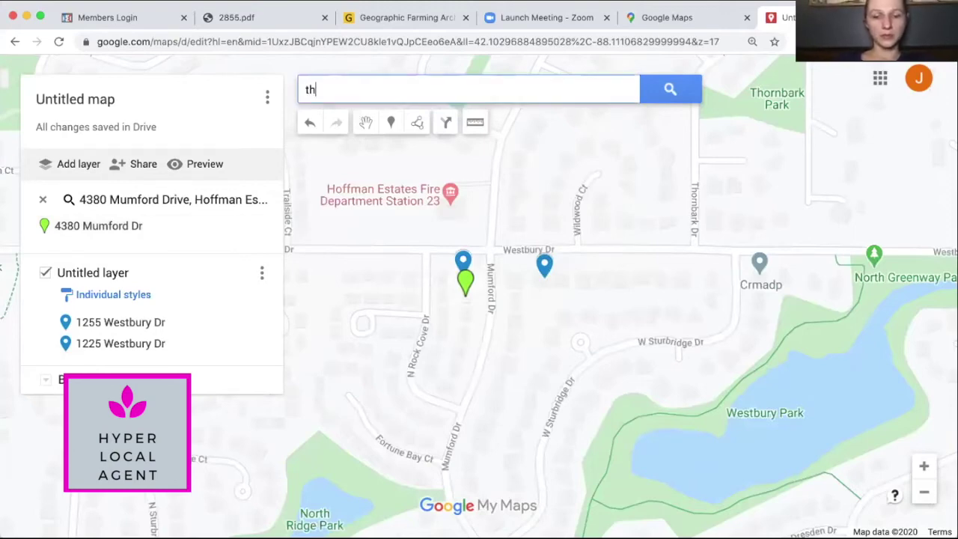
pyautogui.write('ornbark')
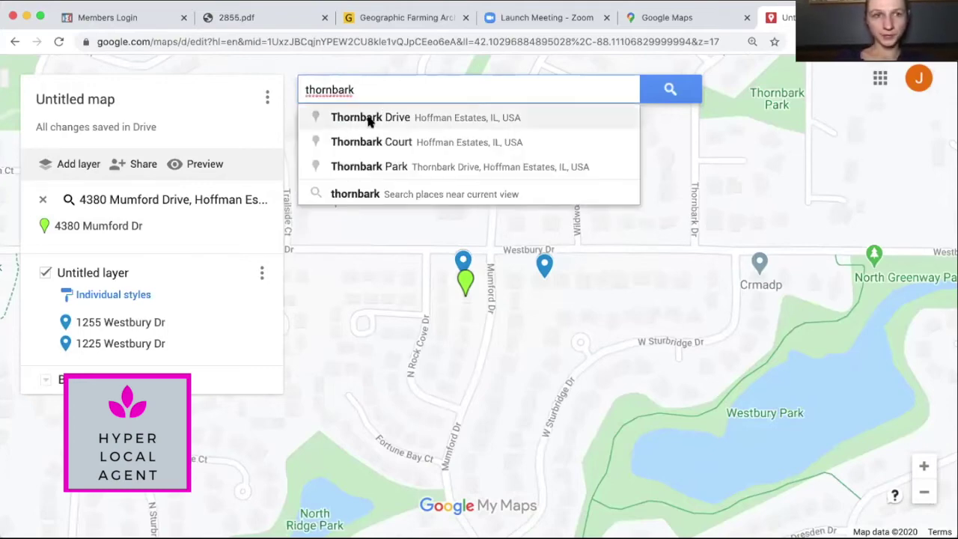
pyautogui.click(368, 120)
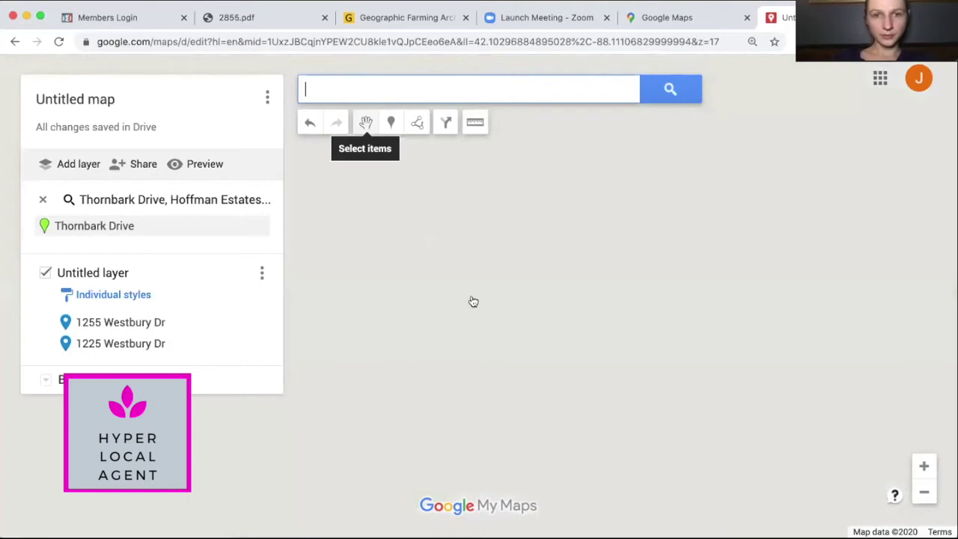
pyautogui.click(473, 300)
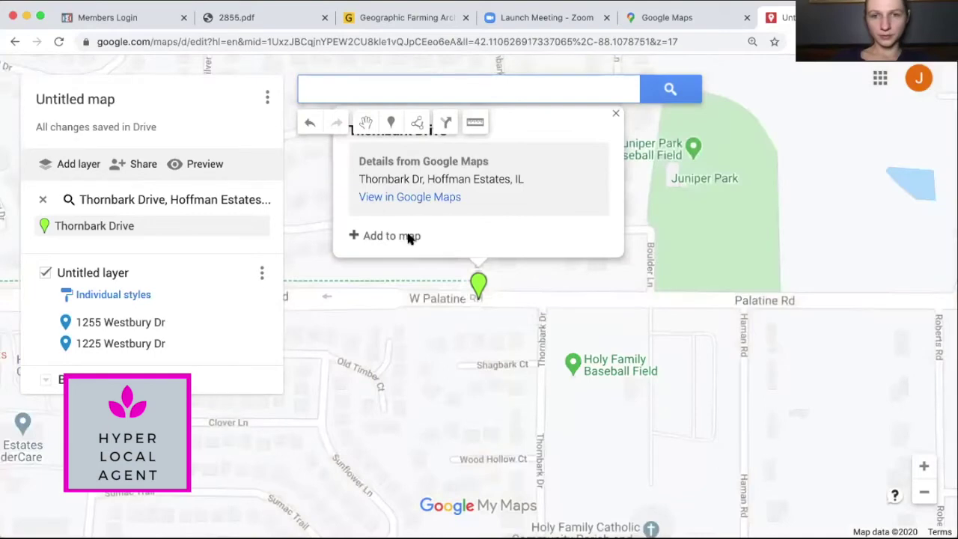
pyautogui.click(410, 238)
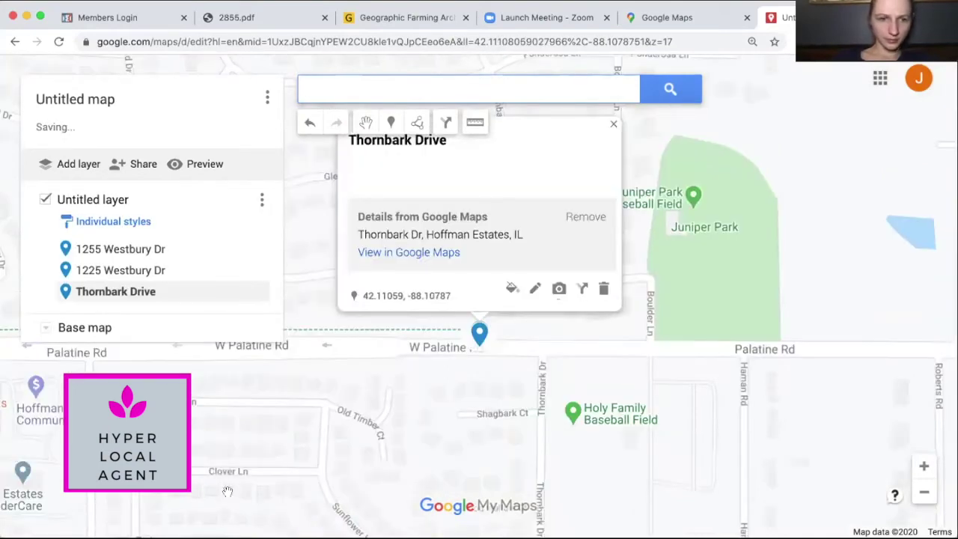
pyautogui.click(227, 491)
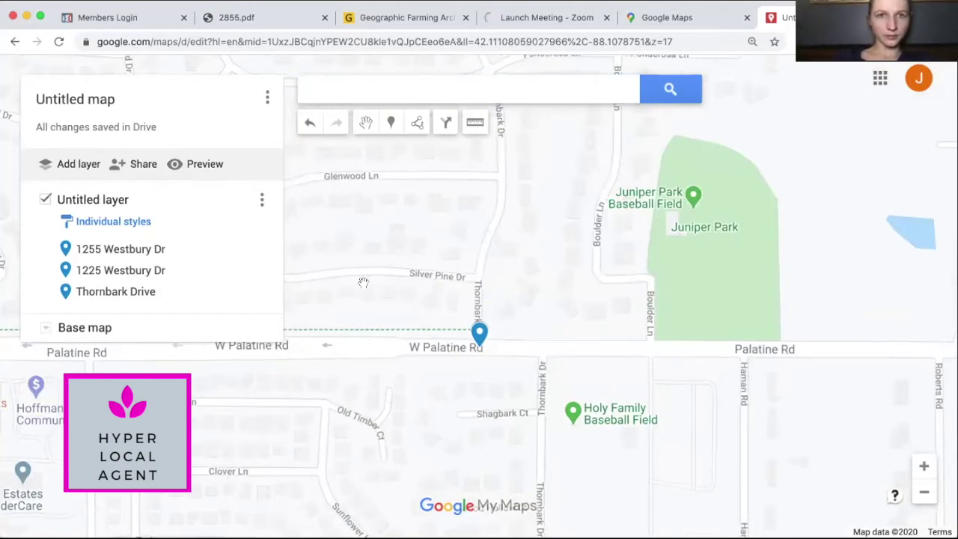
pyautogui.click(412, 93)
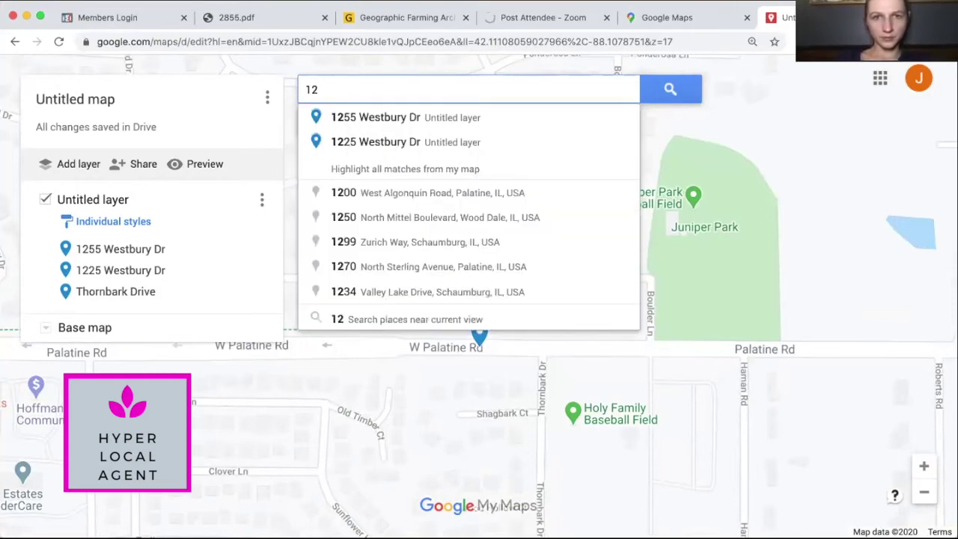
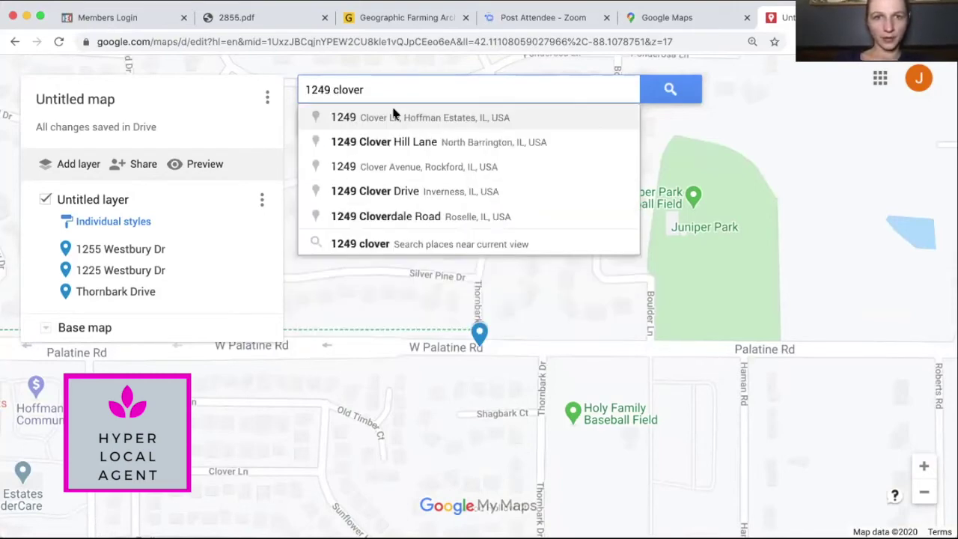
pyautogui.hotkey('ctrl', 'a')
pyautogui.press('BackSpace')
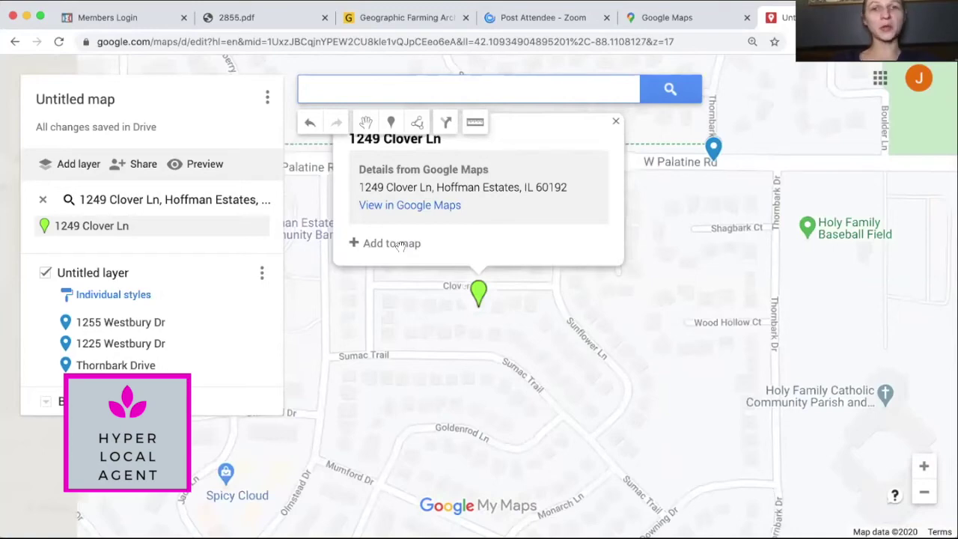
pyautogui.click(401, 244)
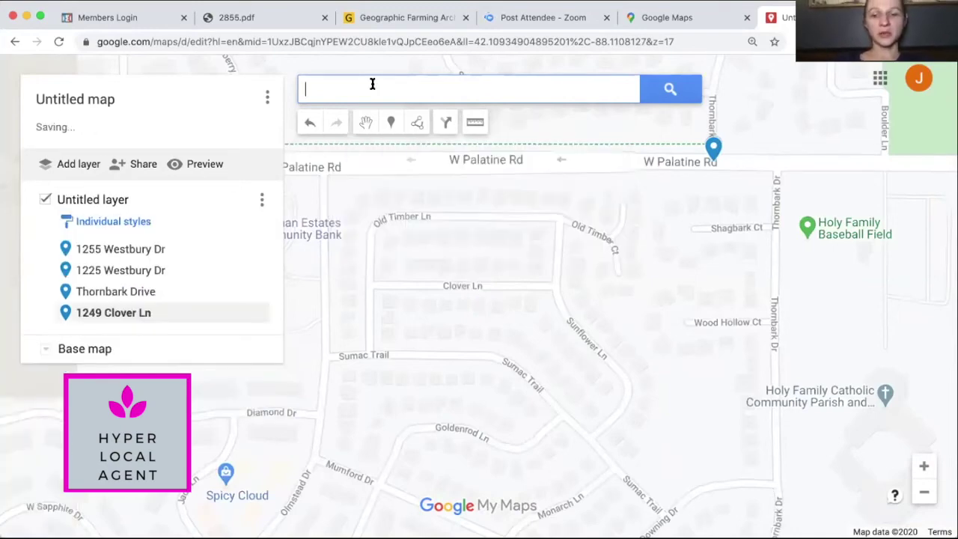
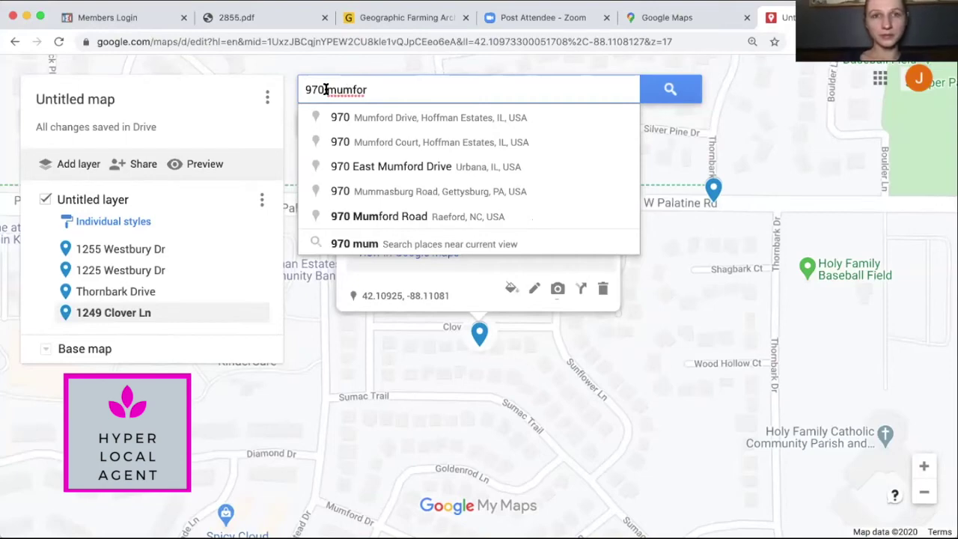
pyautogui.press('BackSpace')
pyautogui.press('BackSpace')
pyautogui.press('BackSpace')
pyautogui.press('BackSpace')
pyautogui.press('BackSpace')
pyautogui.press('BackSpace')
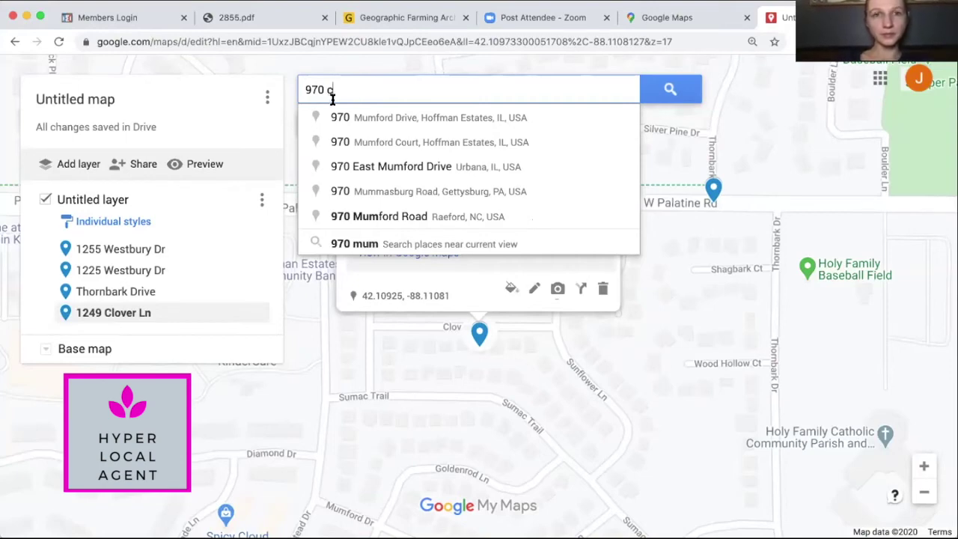
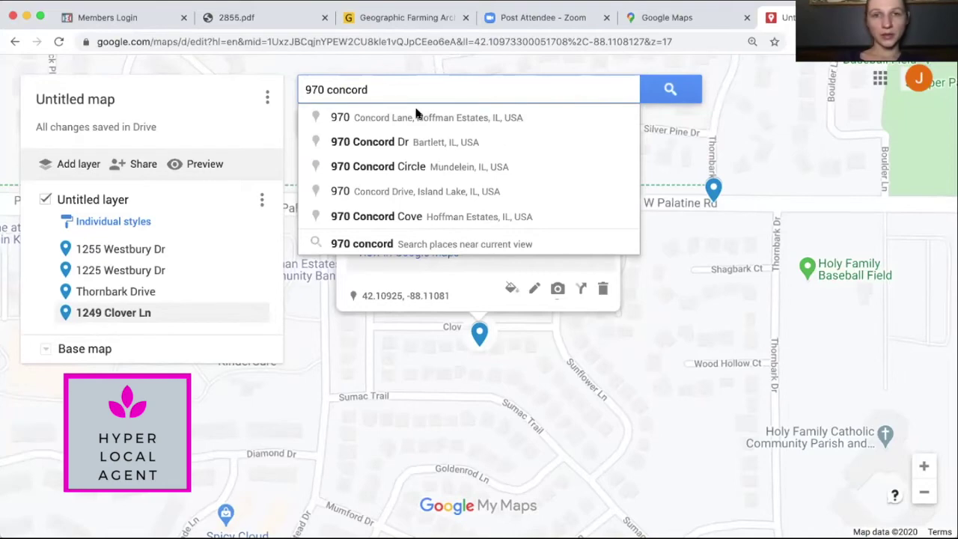
pyautogui.hotkey('ctrl', 'a')
pyautogui.press('BackSpace')
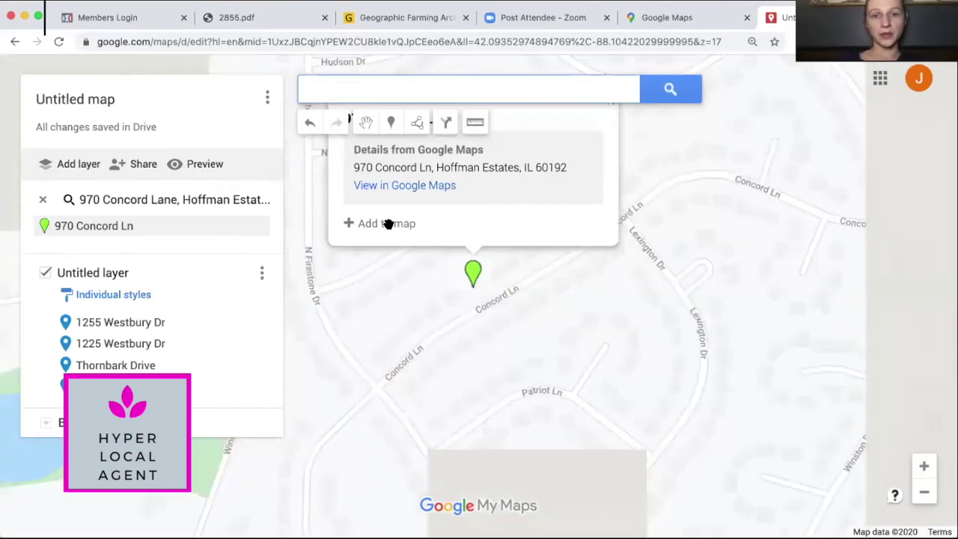
pyautogui.click(387, 224)
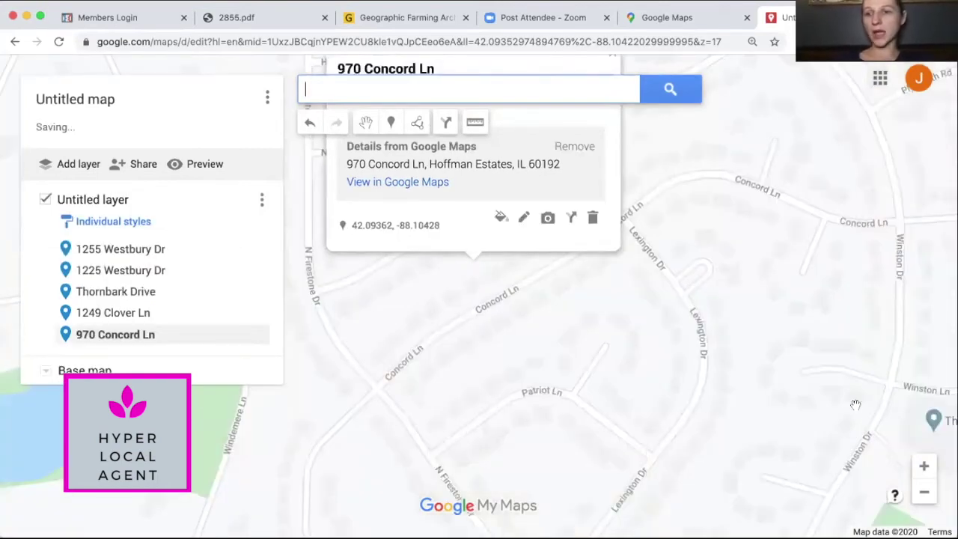
pyautogui.click(864, 265)
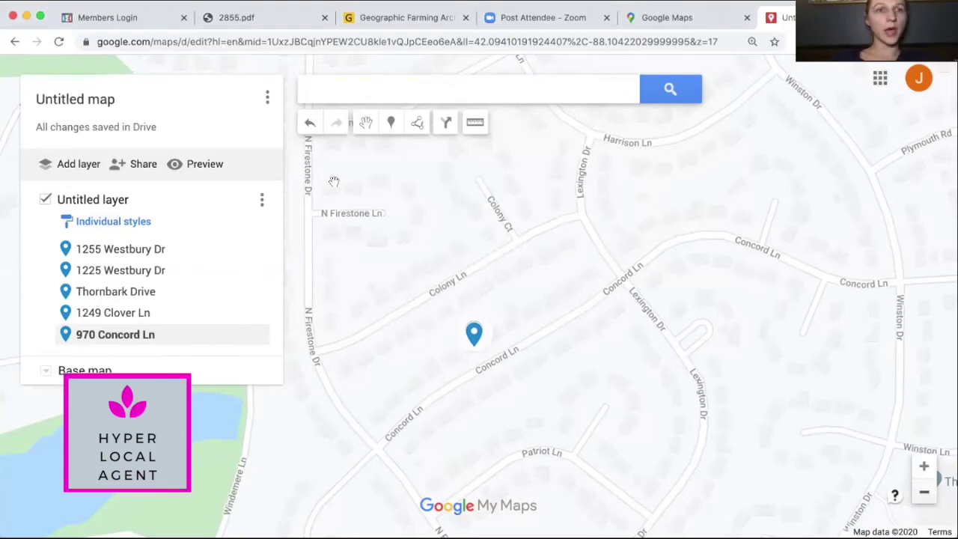
# Step: Change the map title to 'Training Map', save it, and zoom out to show all pins
pyautogui.press('-')
pyautogui.press('-')
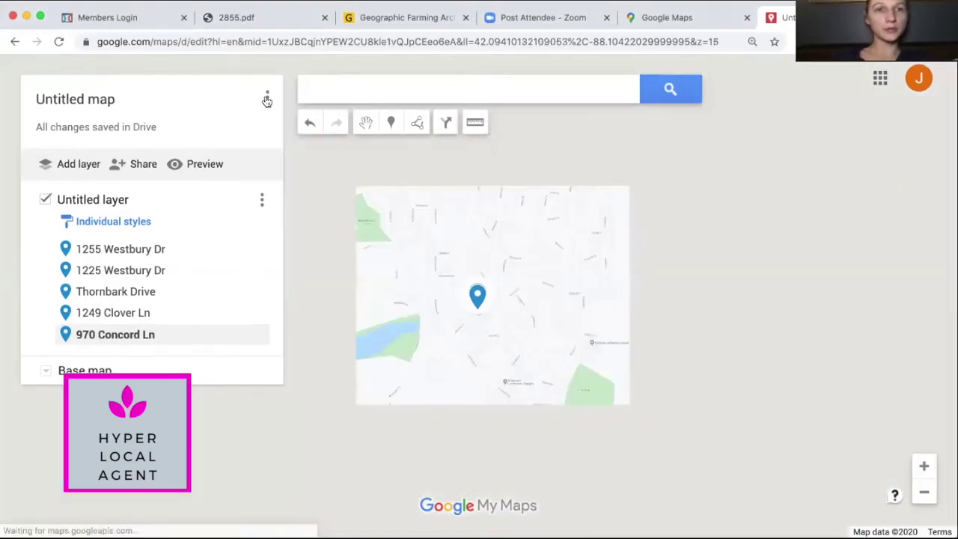
pyautogui.click(267, 99)
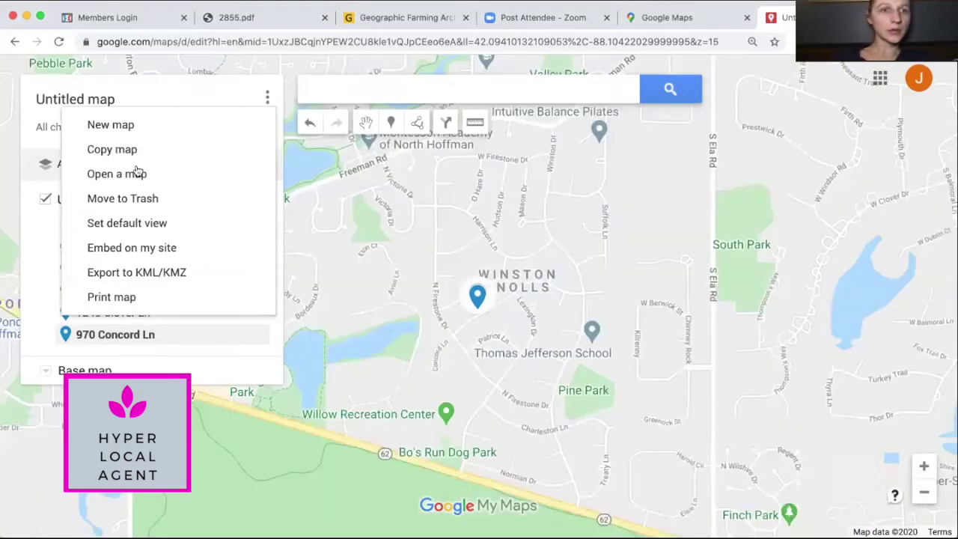
pyautogui.click(75, 98)
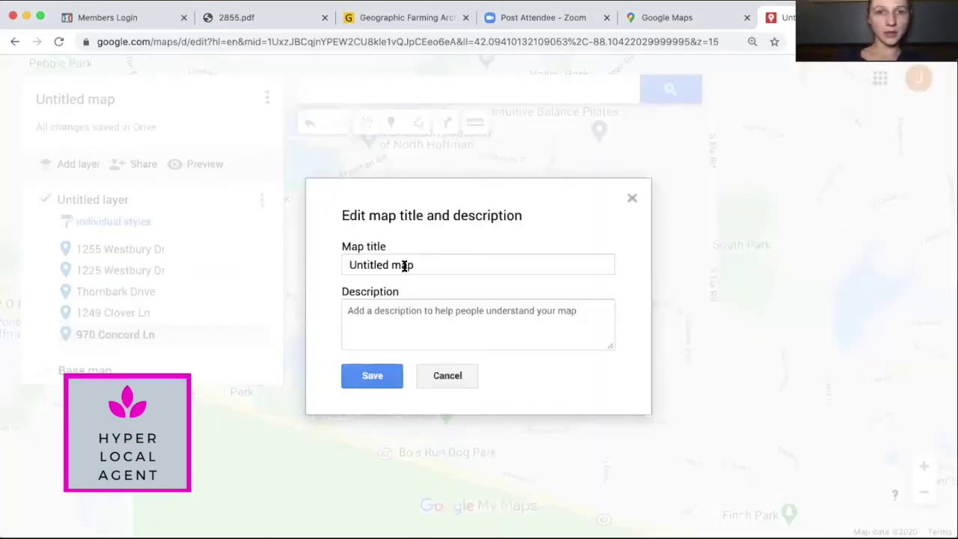
pyautogui.tripleClick(404, 266)
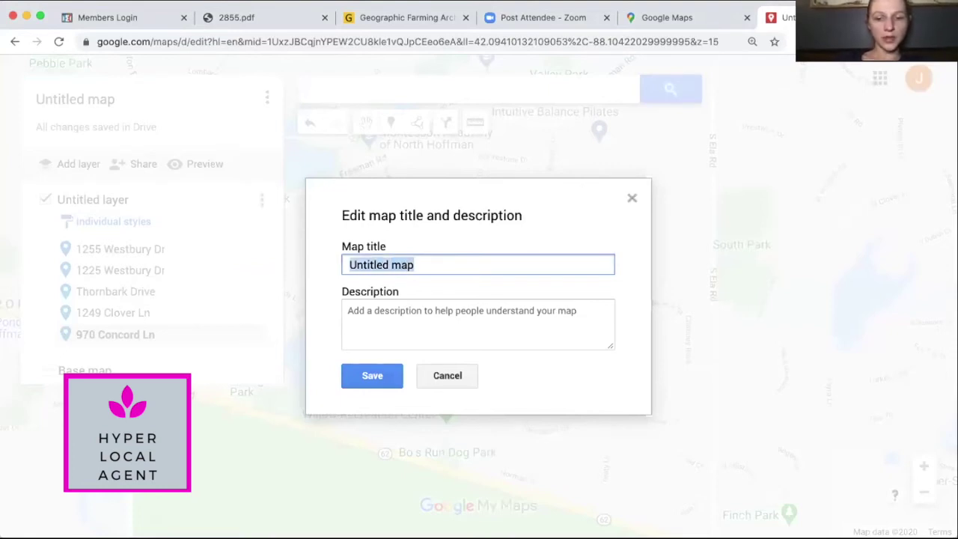
pyautogui.write('Train ing Map')
pyautogui.click(380, 269)
pyautogui.press('BackSpace')
pyautogui.click(361, 373)
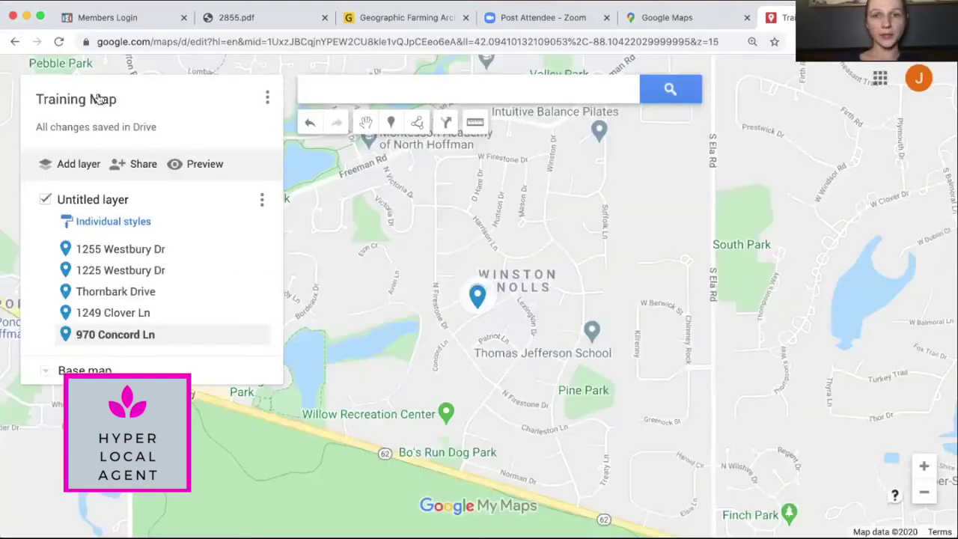
pyautogui.click(924, 496)
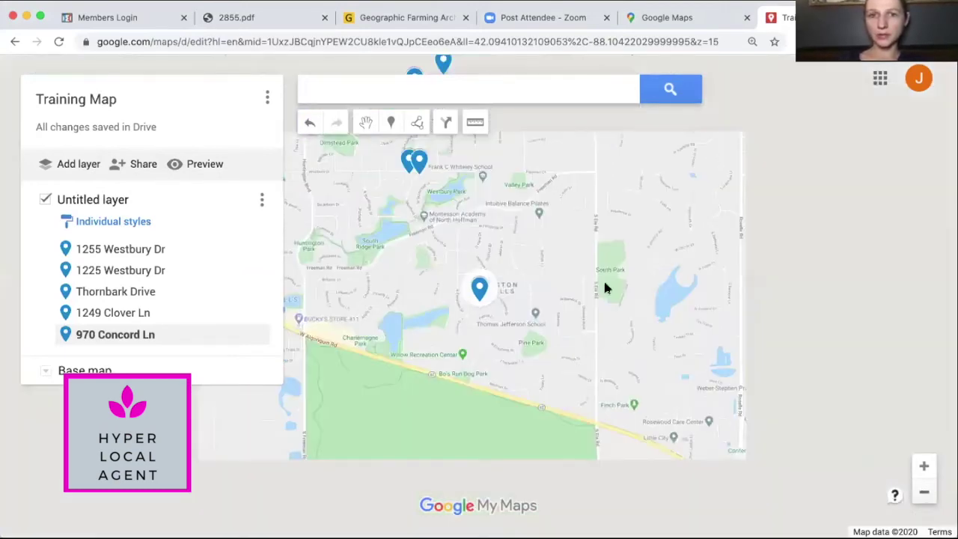
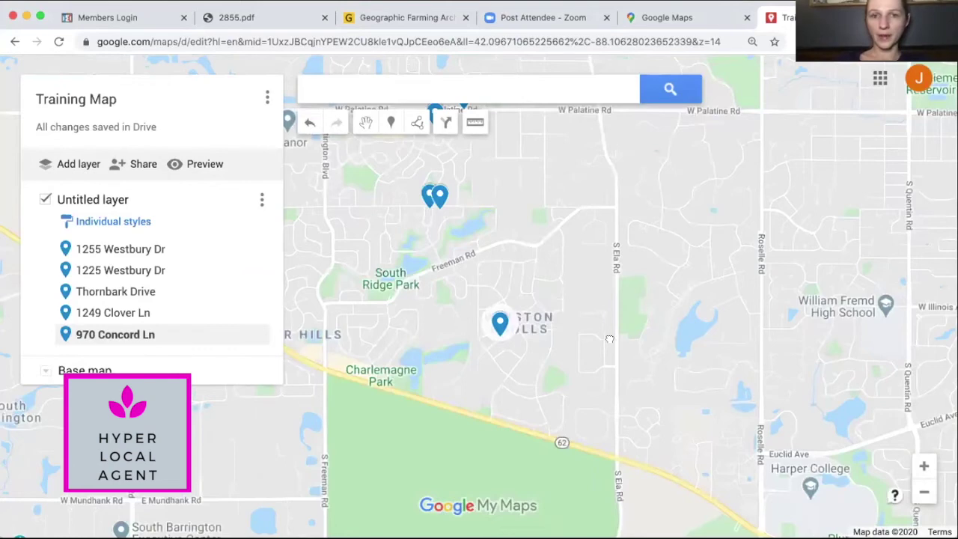
# Step: Switch the untitled layer from Individual styles to Uniform style, grouping all five pins, with No labels
pyautogui.moveTo(610, 339); pyautogui.dragTo(682, 419)
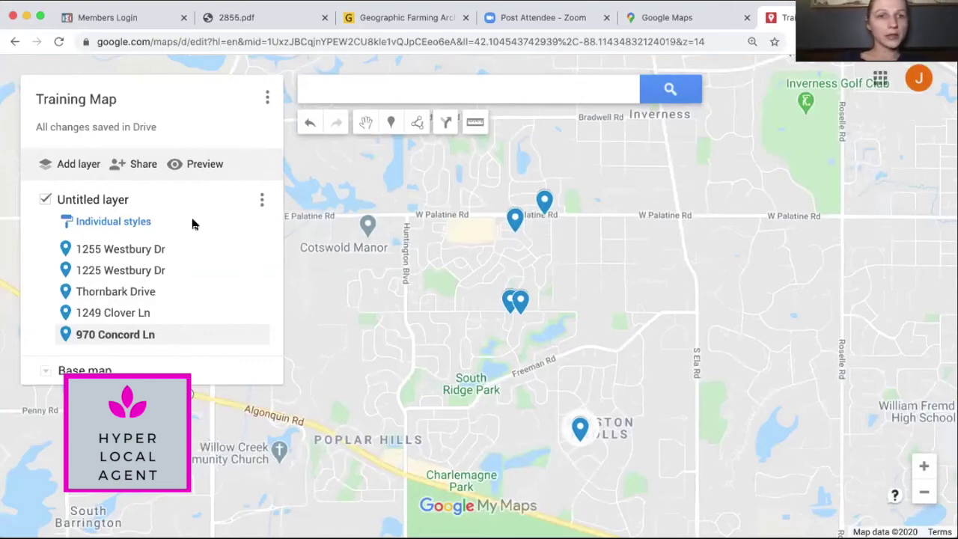
pyautogui.click(261, 202)
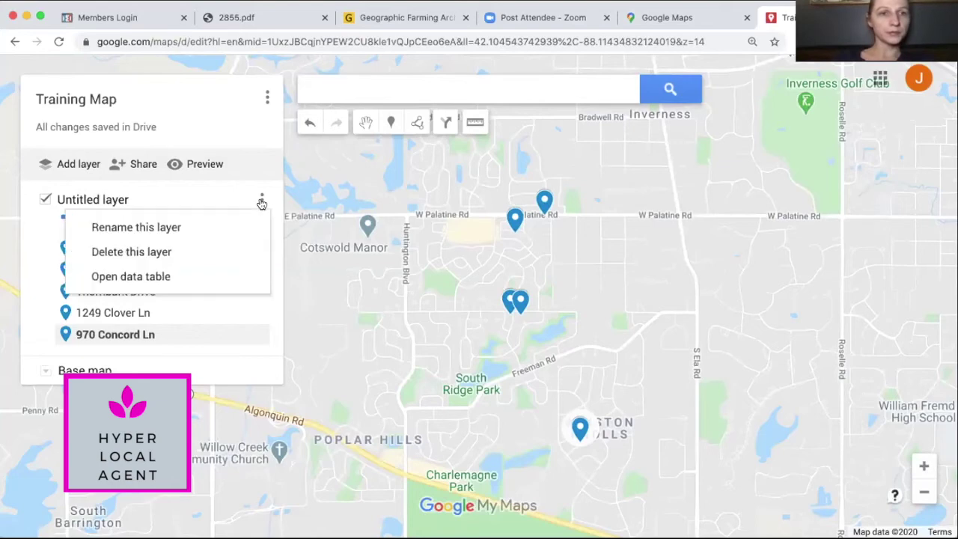
pyautogui.click(187, 207)
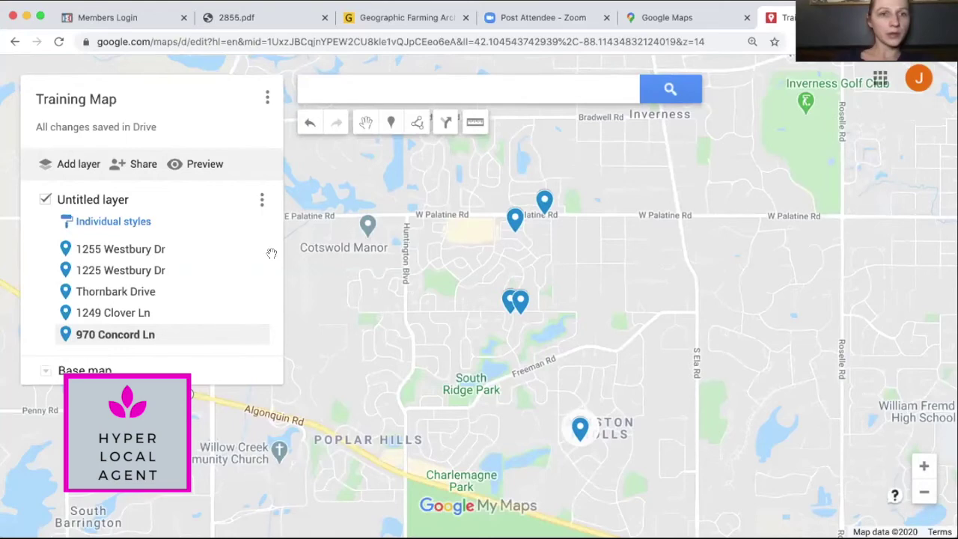
pyautogui.click(113, 220)
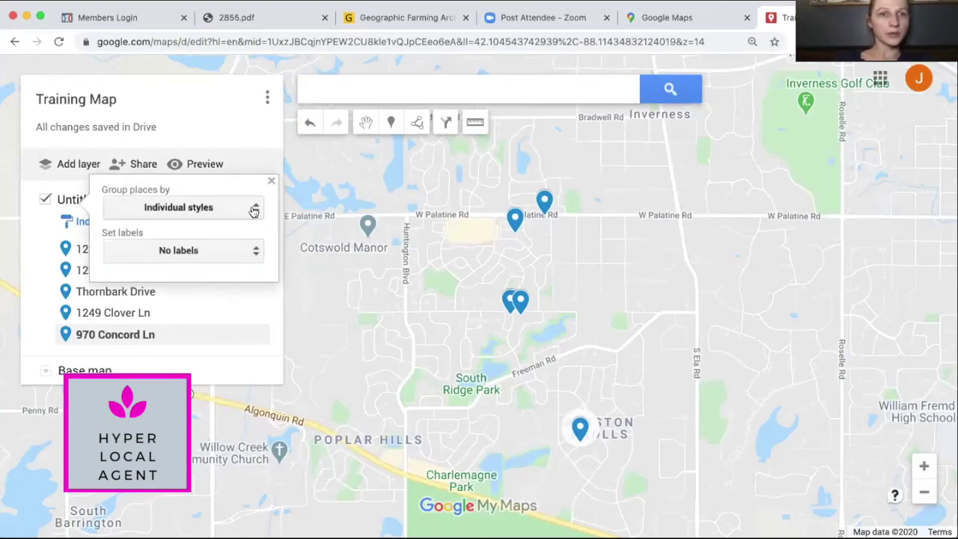
pyautogui.click(253, 209)
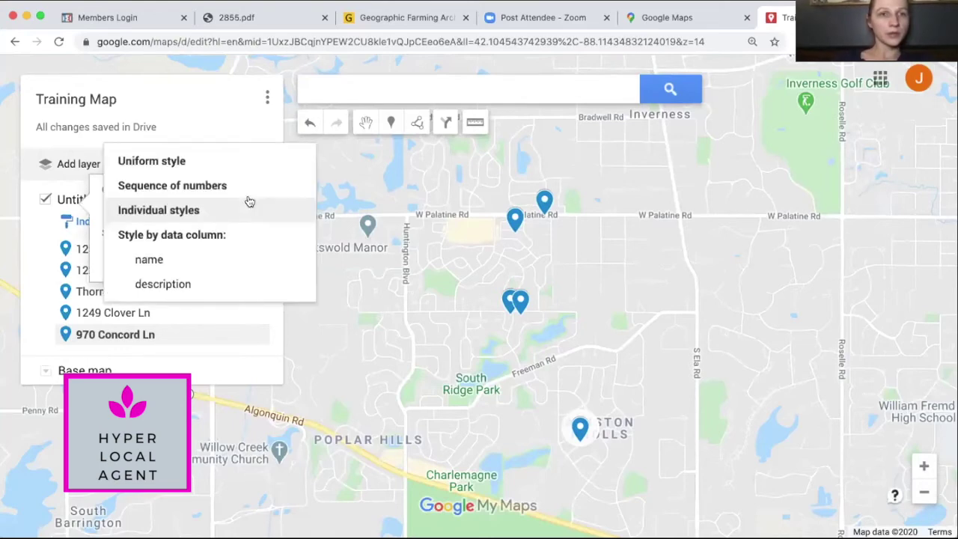
pyautogui.click(237, 163)
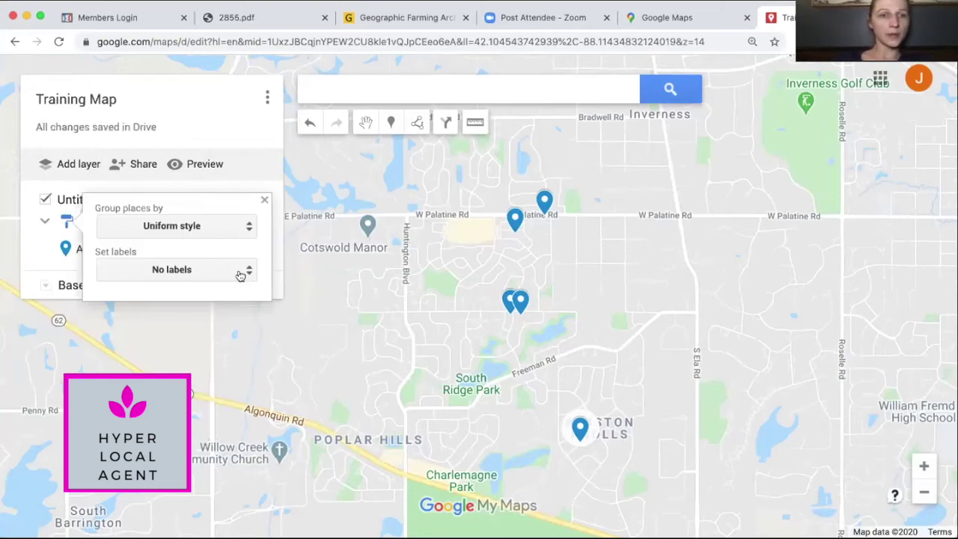
pyautogui.click(240, 275)
pyautogui.click(260, 173)
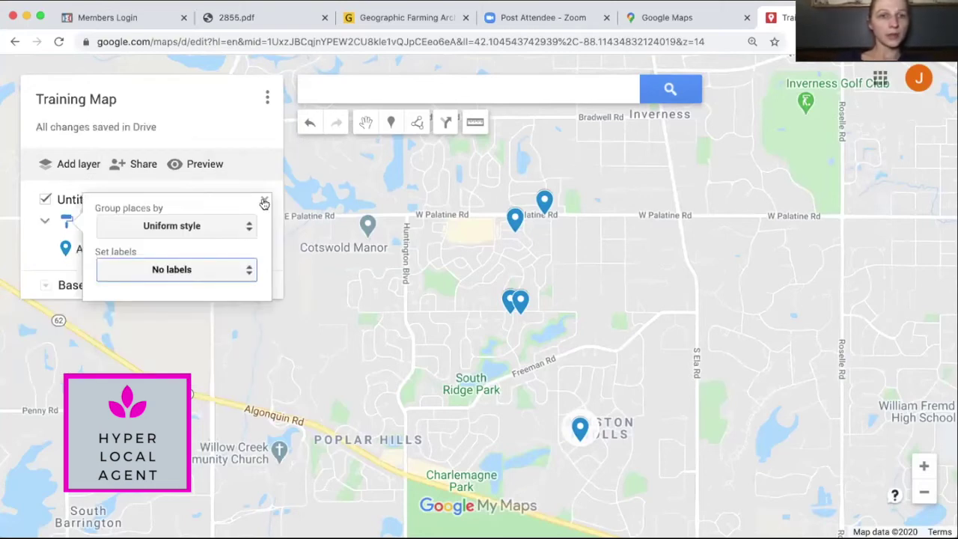
pyautogui.click(263, 203)
pyautogui.moveTo(257, 248)
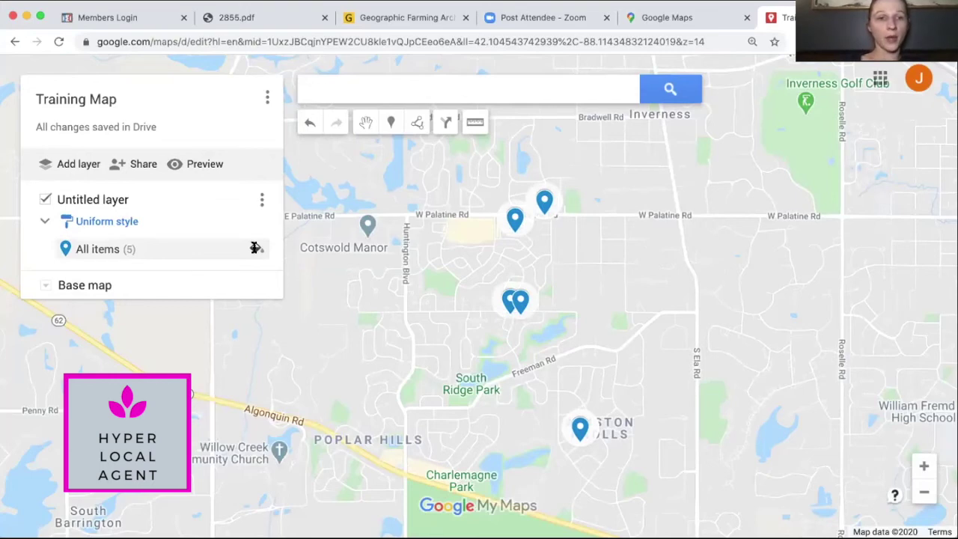
# Step: Make every pin a house icon, trying yellow, magenta, purple, blue and dark green colours
pyautogui.click(254, 248)
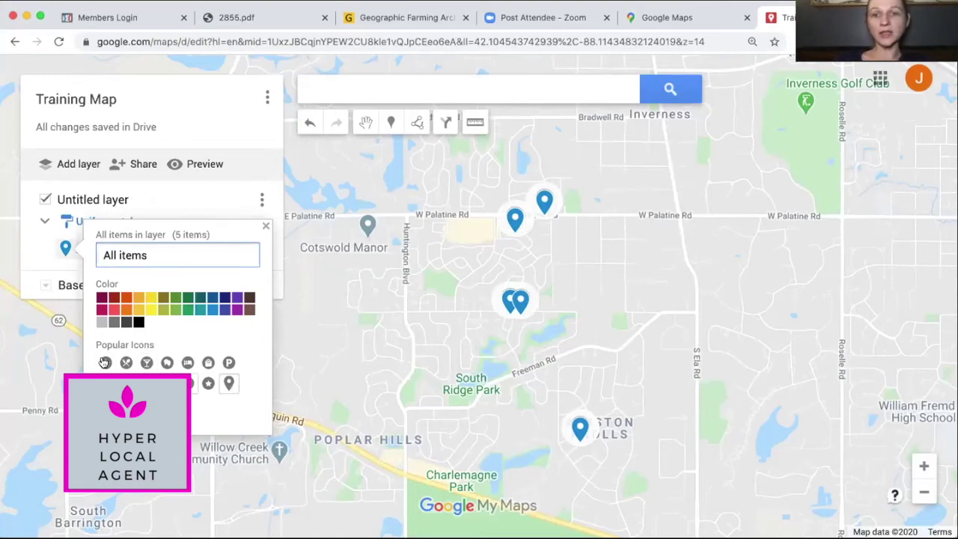
pyautogui.click(104, 362)
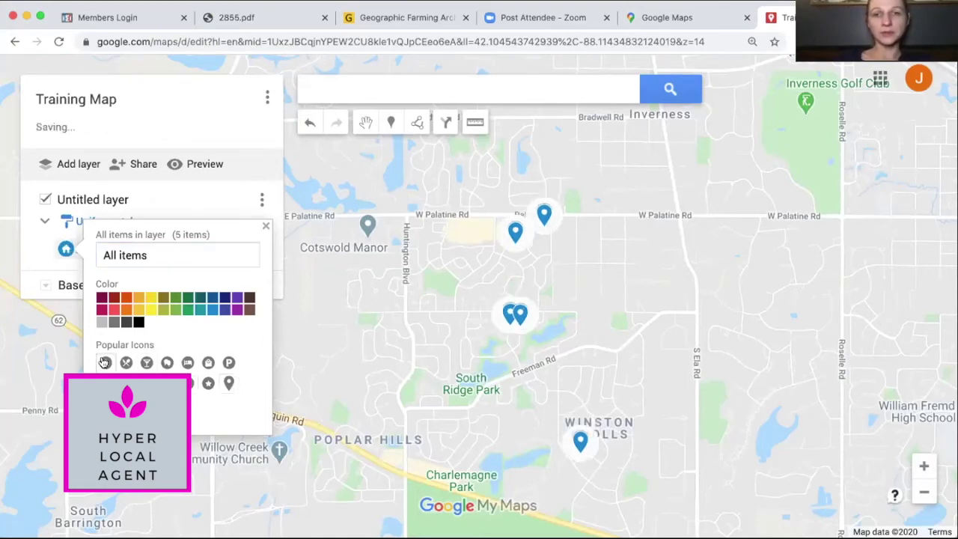
pyautogui.click(144, 309)
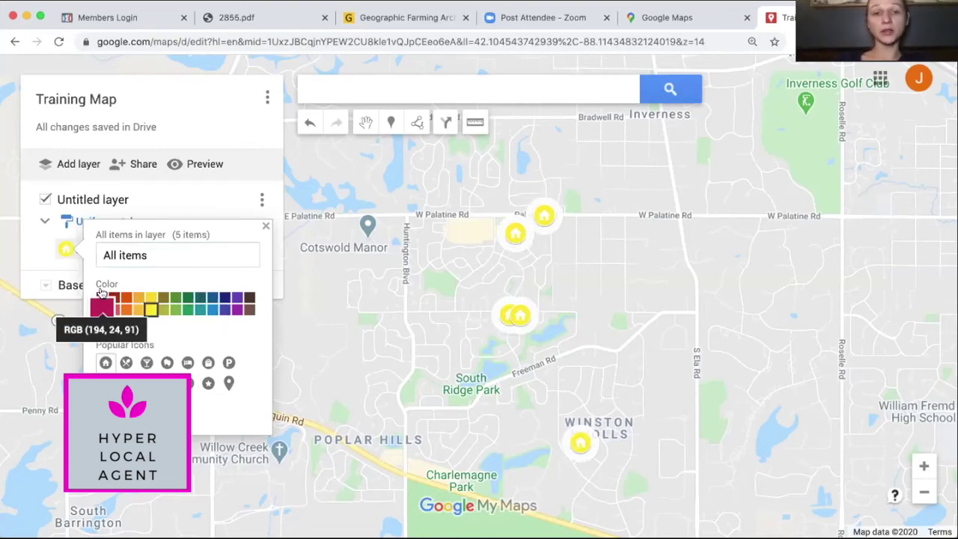
pyautogui.click(102, 296)
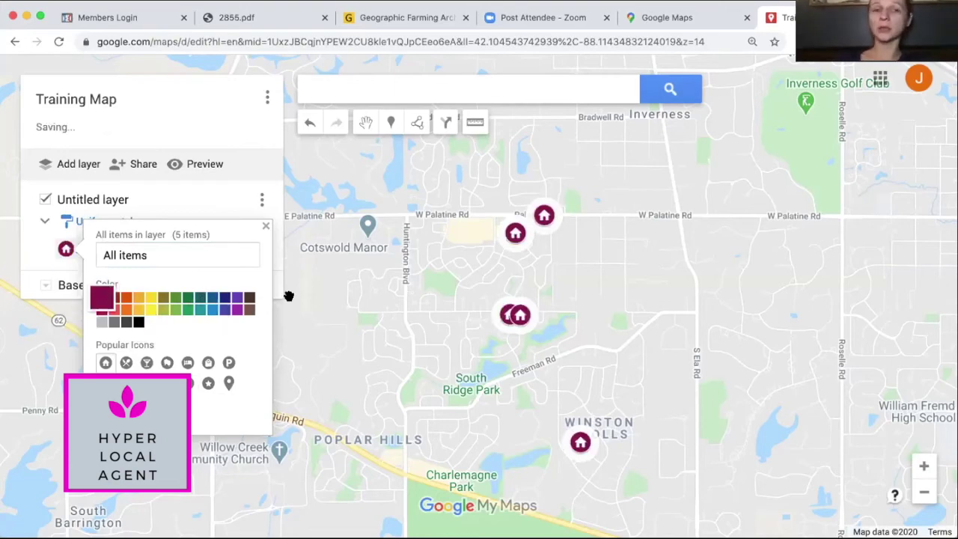
pyautogui.click(152, 308)
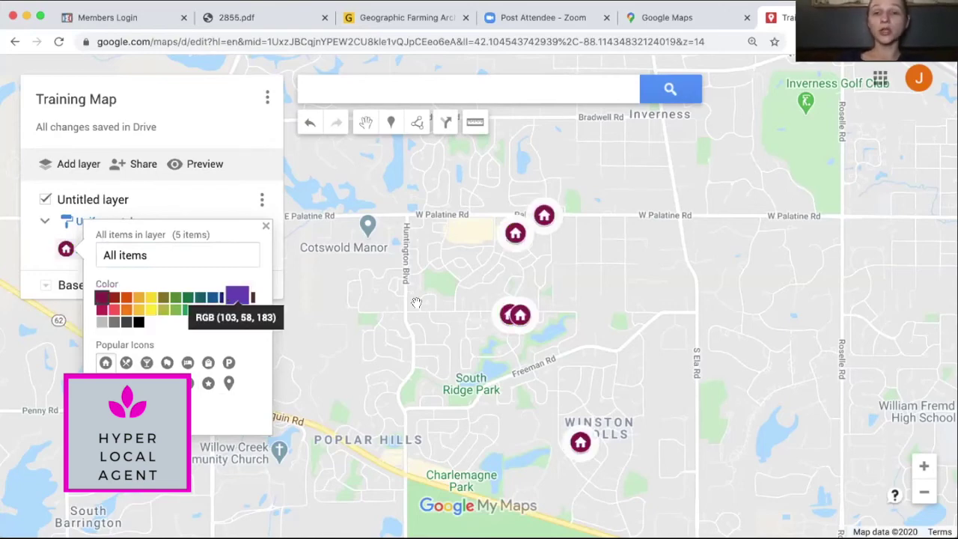
pyautogui.click(237, 297)
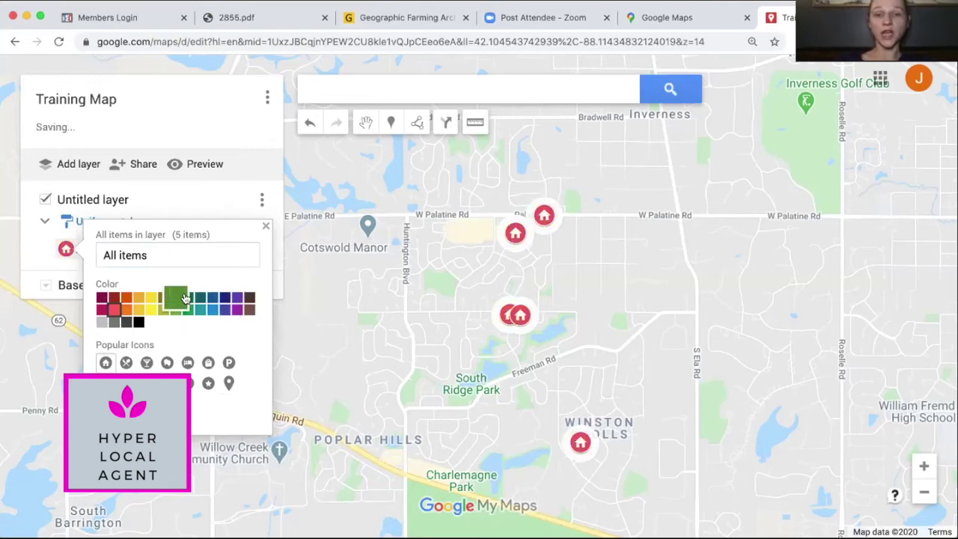
pyautogui.click(214, 301)
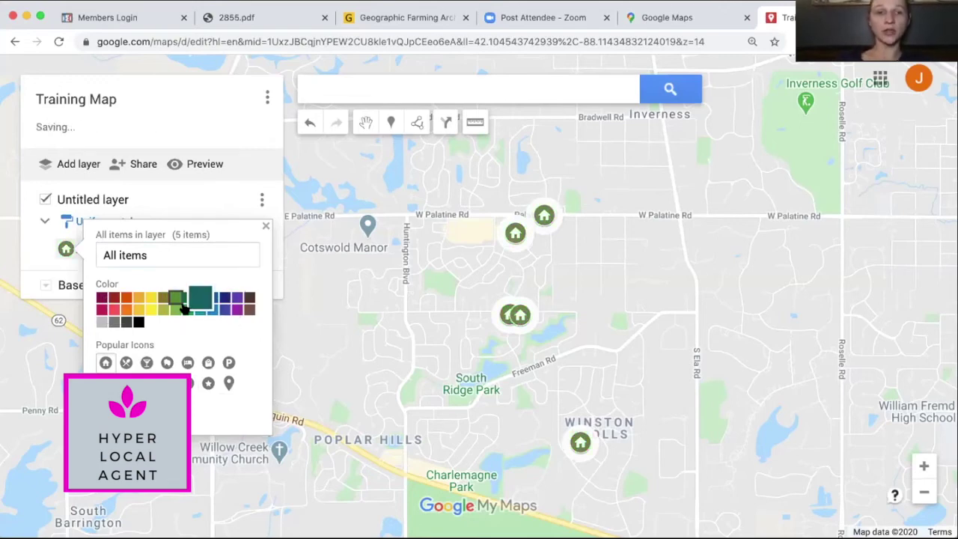
pyautogui.click(186, 297)
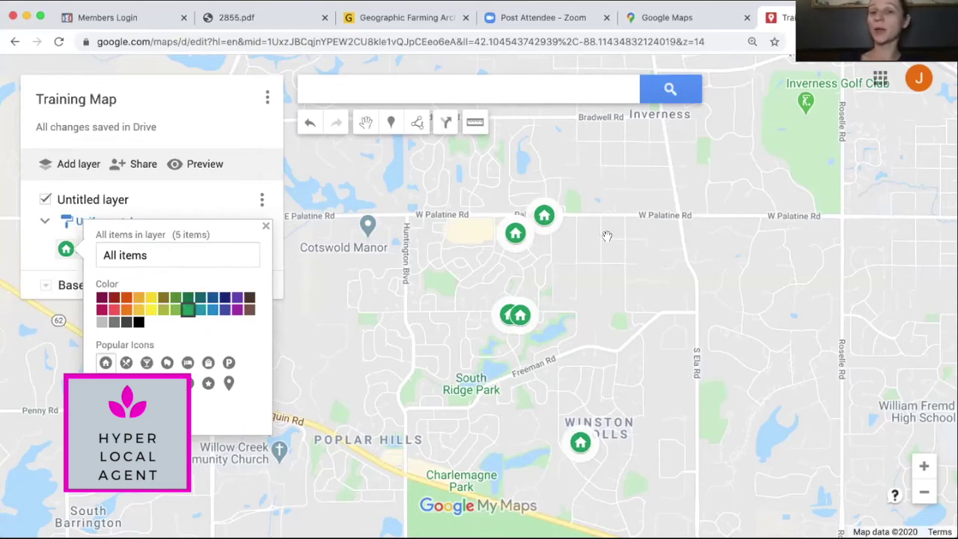
# Step: Settle on dark red for all five house pins after trying orange
pyautogui.click(528, 223)
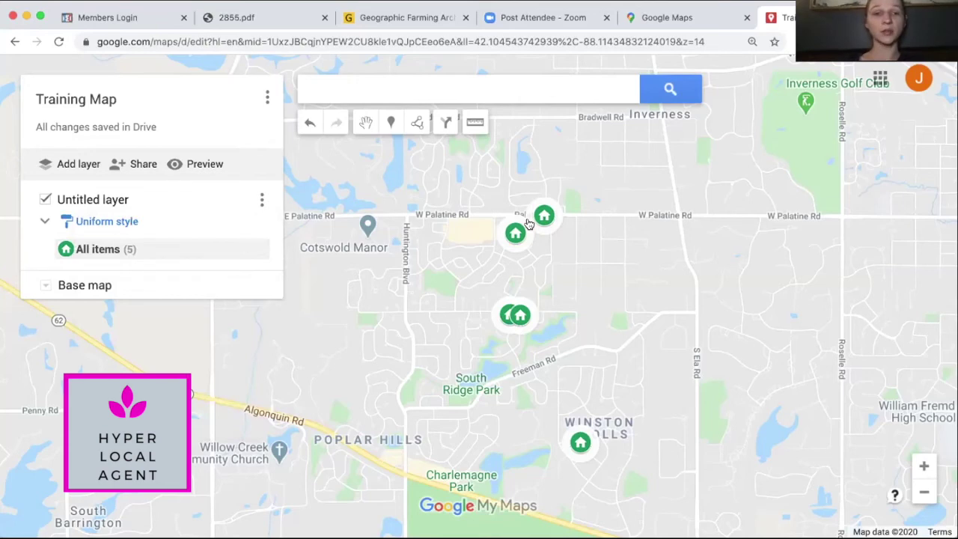
pyautogui.click(238, 249)
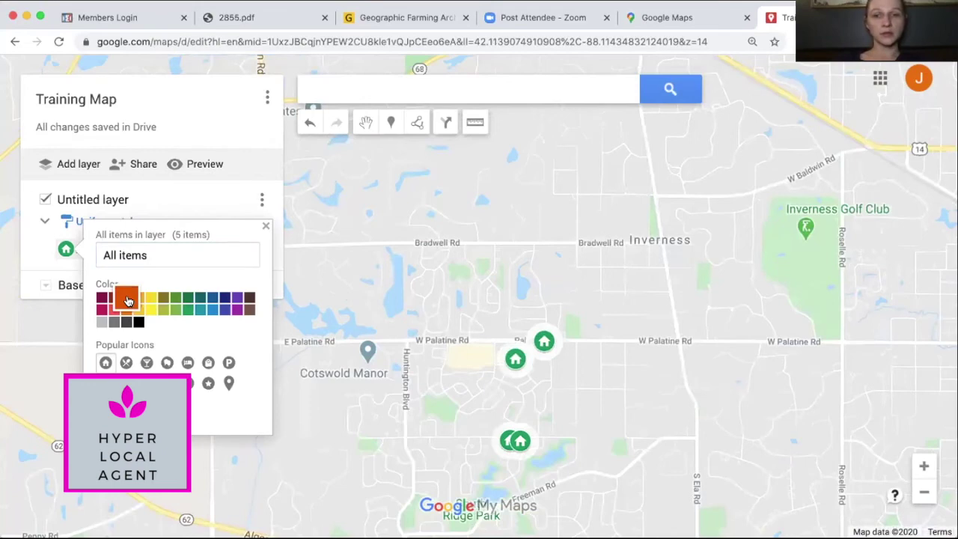
pyautogui.click(127, 300)
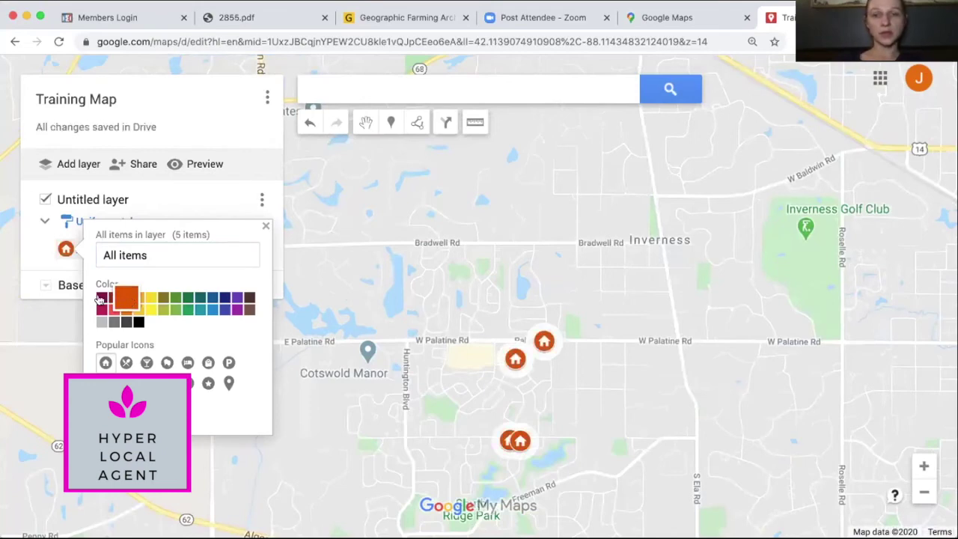
pyautogui.click(678, 370)
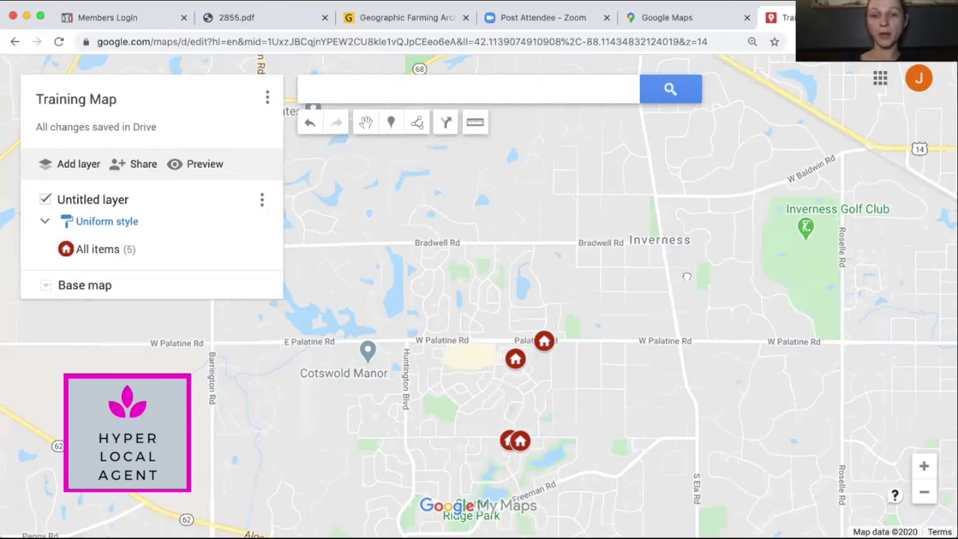
pyautogui.scroll(-3, 686, 277)
pyautogui.scroll(-1, 676, 369)
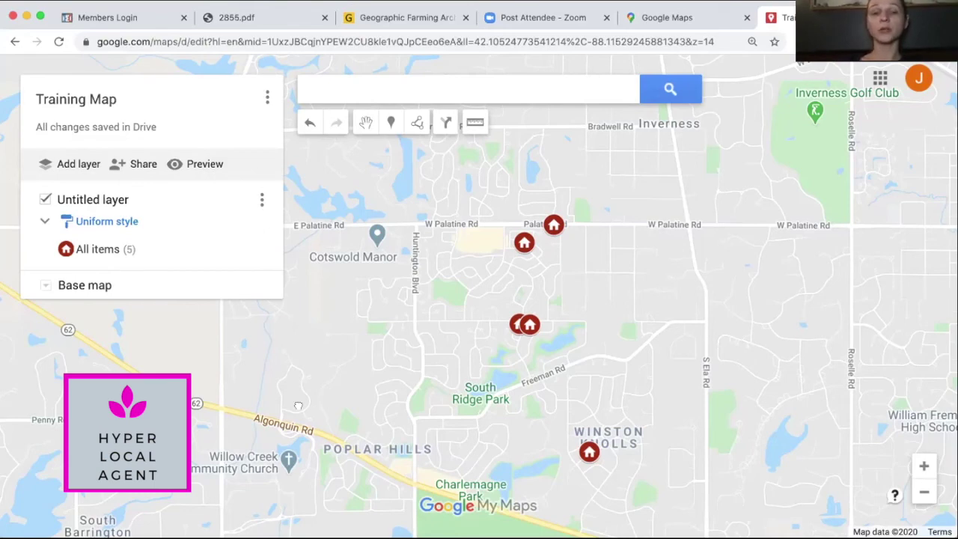
pyautogui.moveTo(377, 315); pyautogui.dragTo(362, 329)
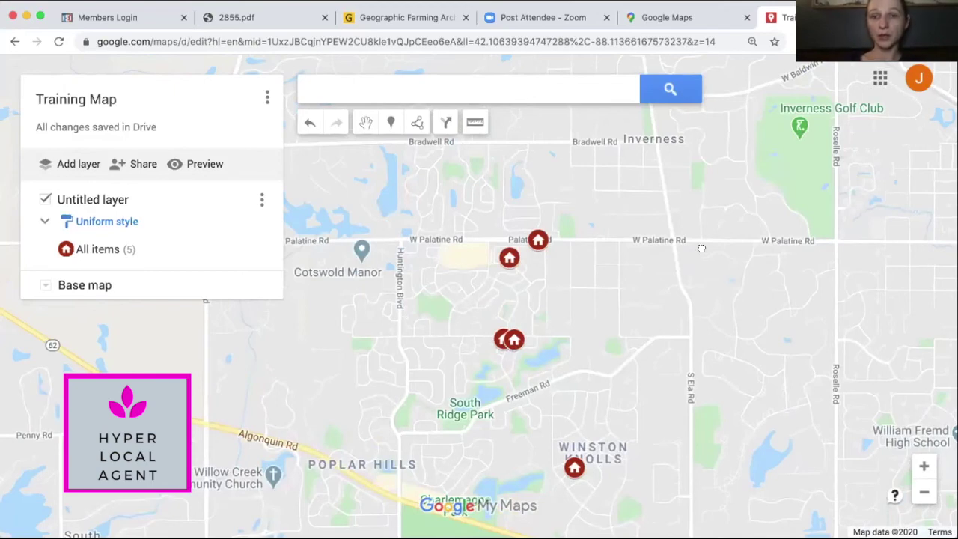
pyautogui.scroll(-2, 701, 248)
pyautogui.press('super+shift+4')
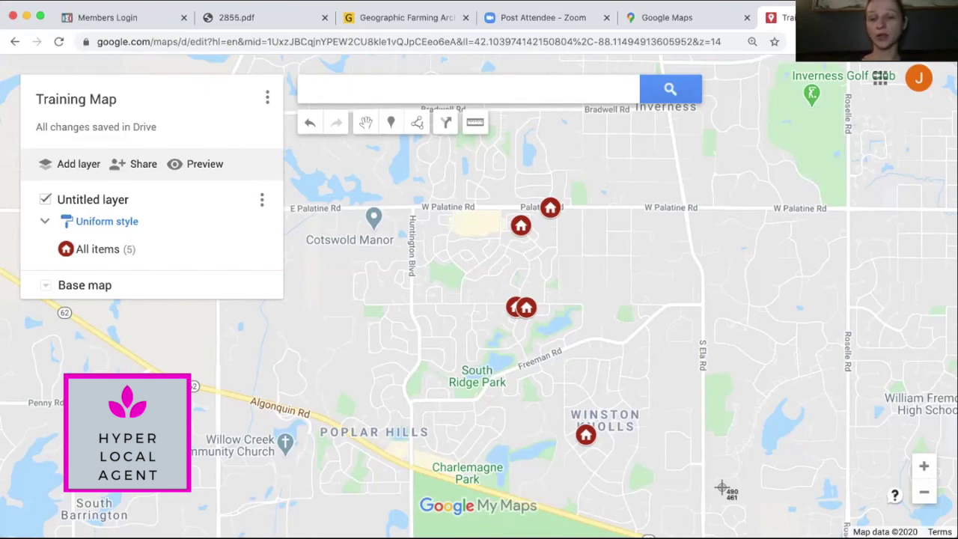
pyautogui.press('Escape')
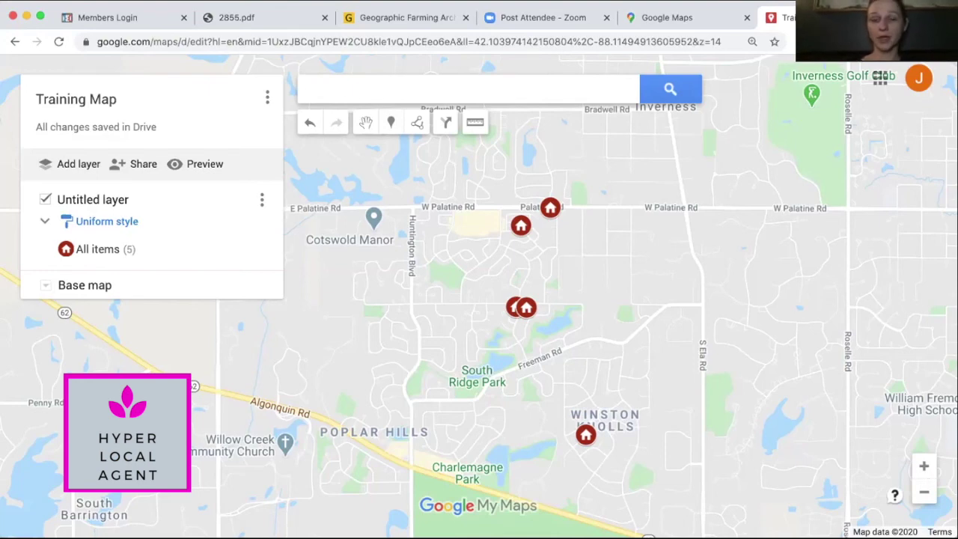